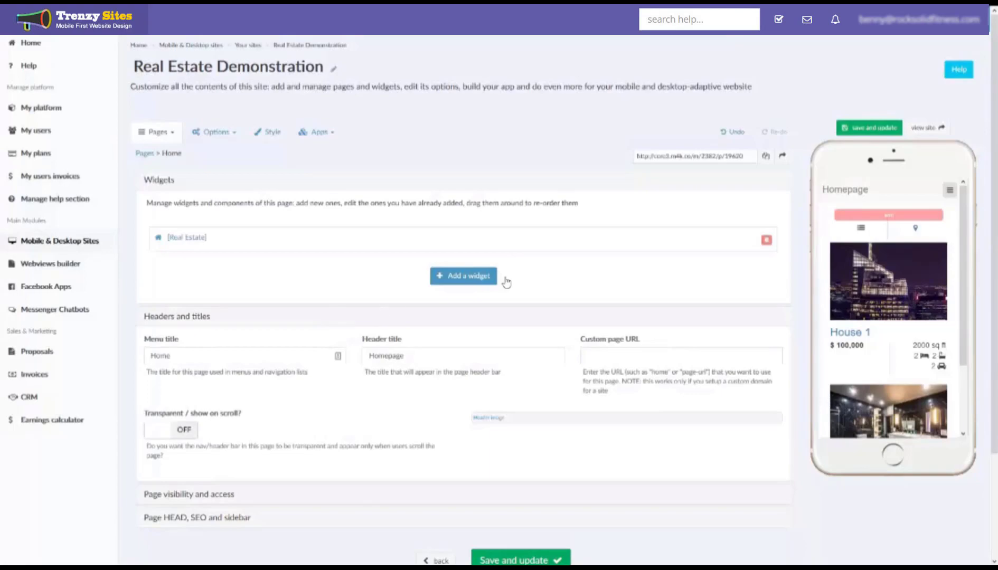
Step: Look through the library of widgets available for the page to find the Real Estate widget
click(483, 279)
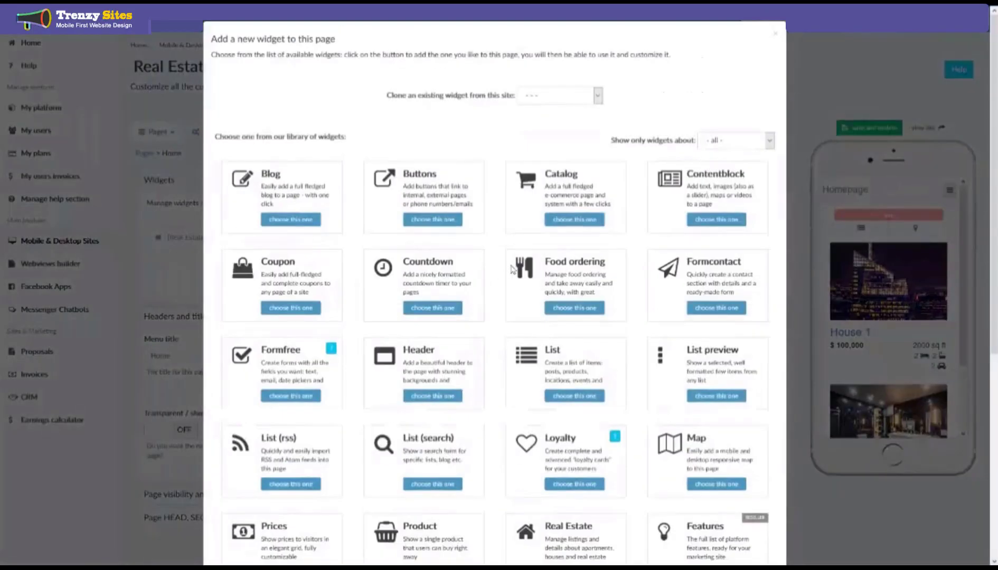
scroll(547, 430, down, 5)
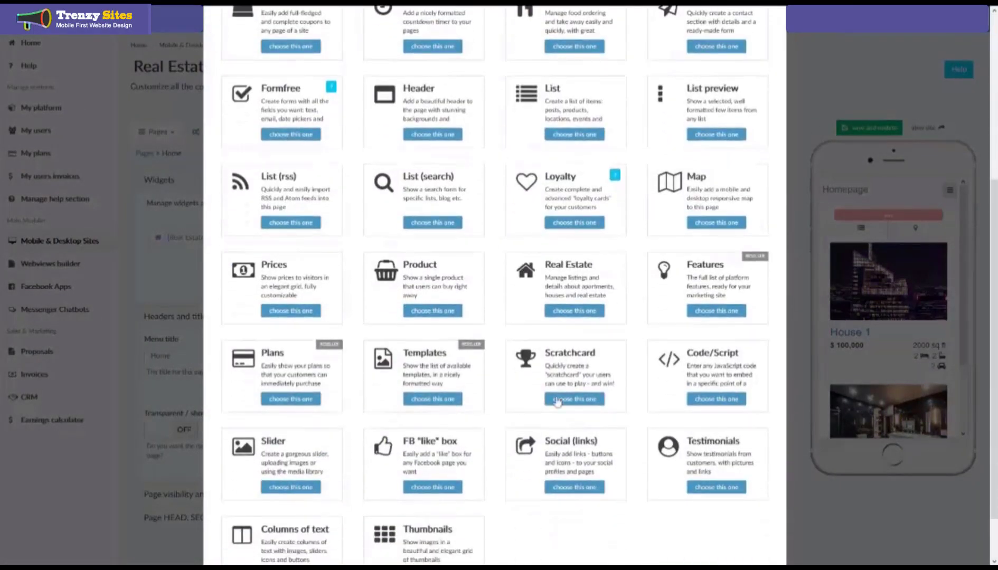
click(575, 288)
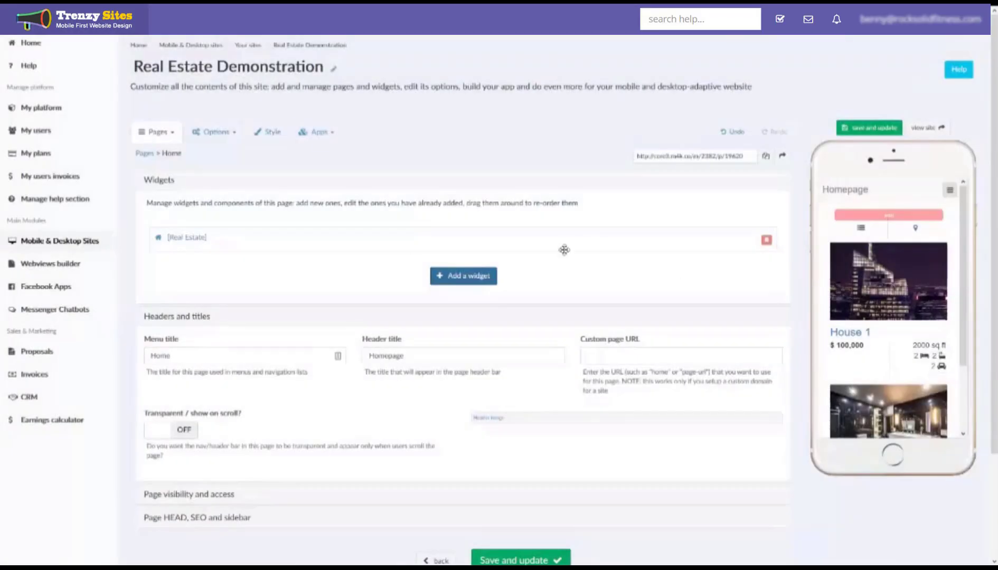
Step: Add a new item to the Real Estate widget with property type apartment, availability for rent and listing type for rent by owner
click(193, 238)
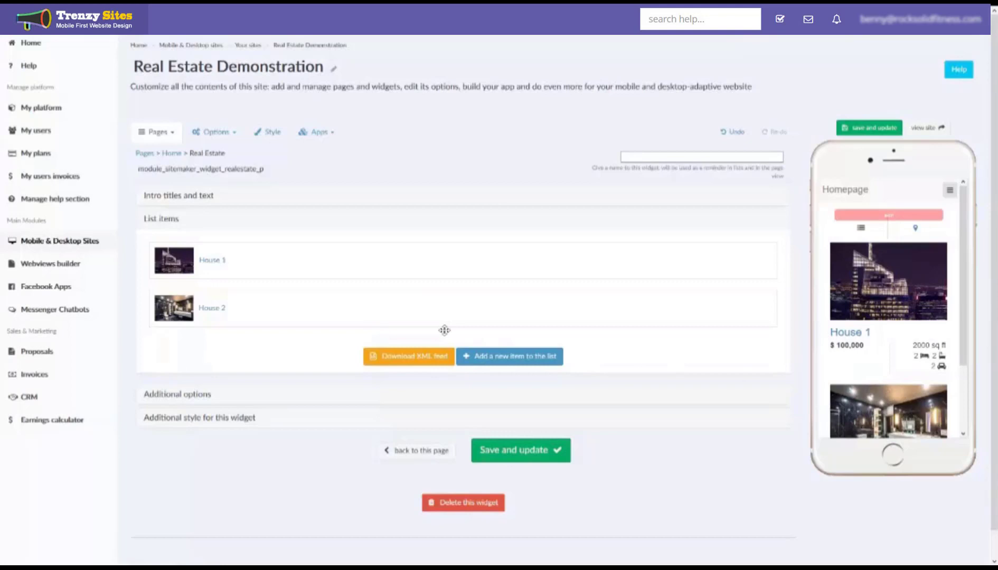
click(517, 357)
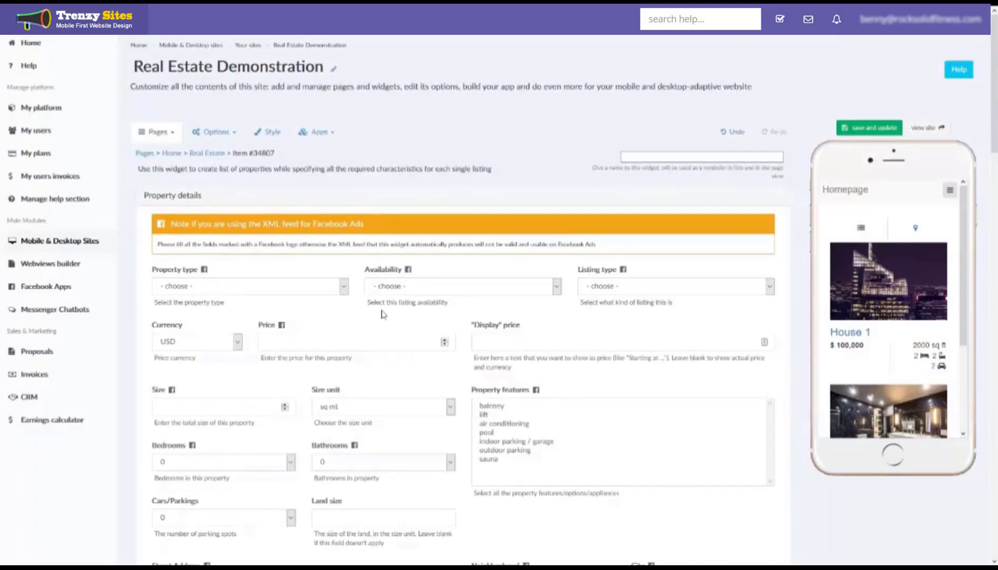
click(306, 296)
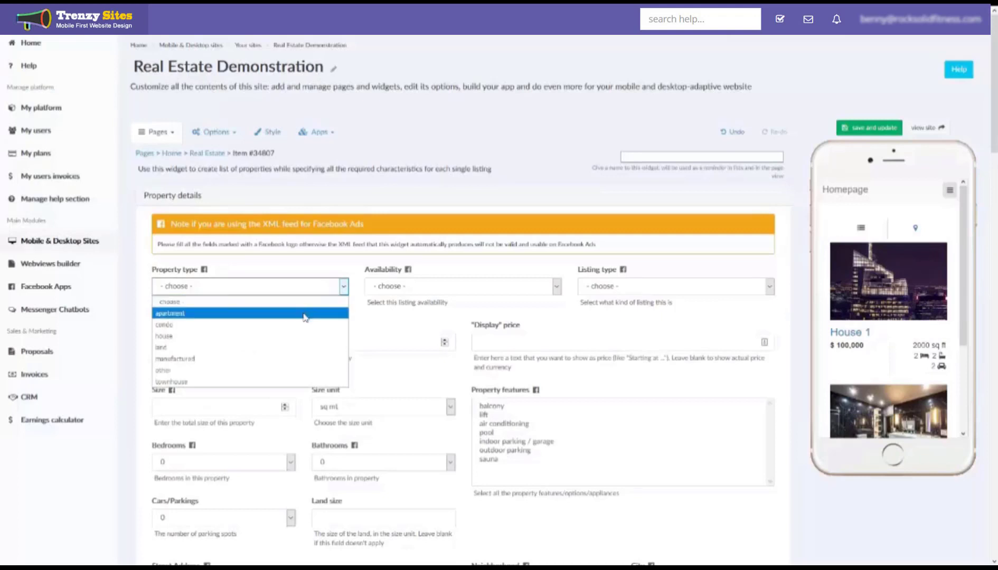
click(304, 315)
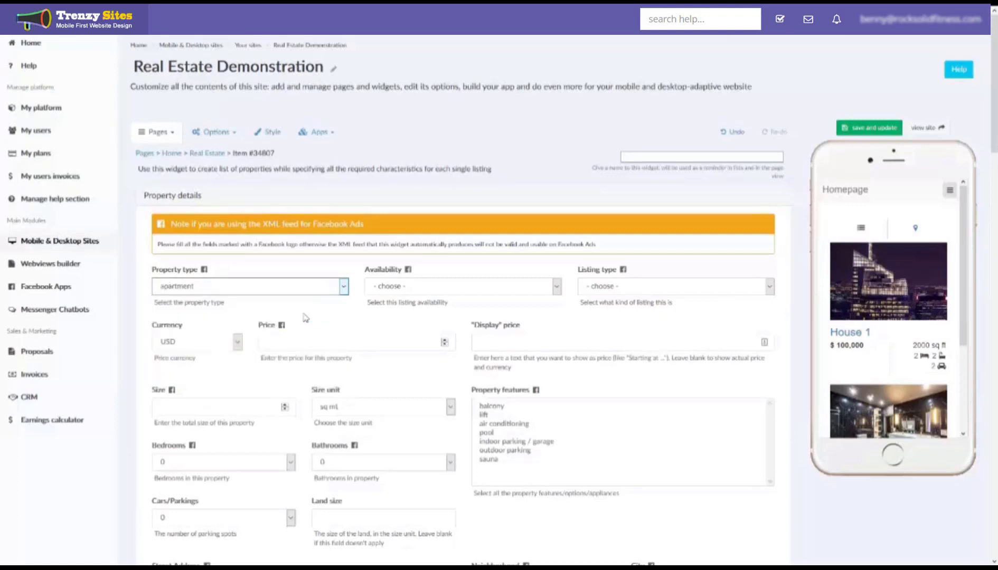
click(386, 290)
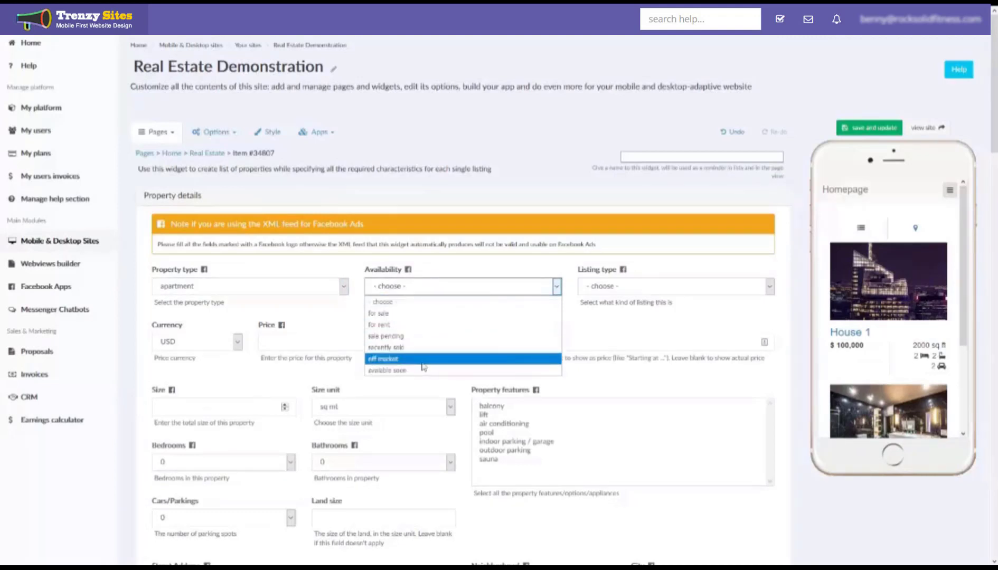
click(411, 324)
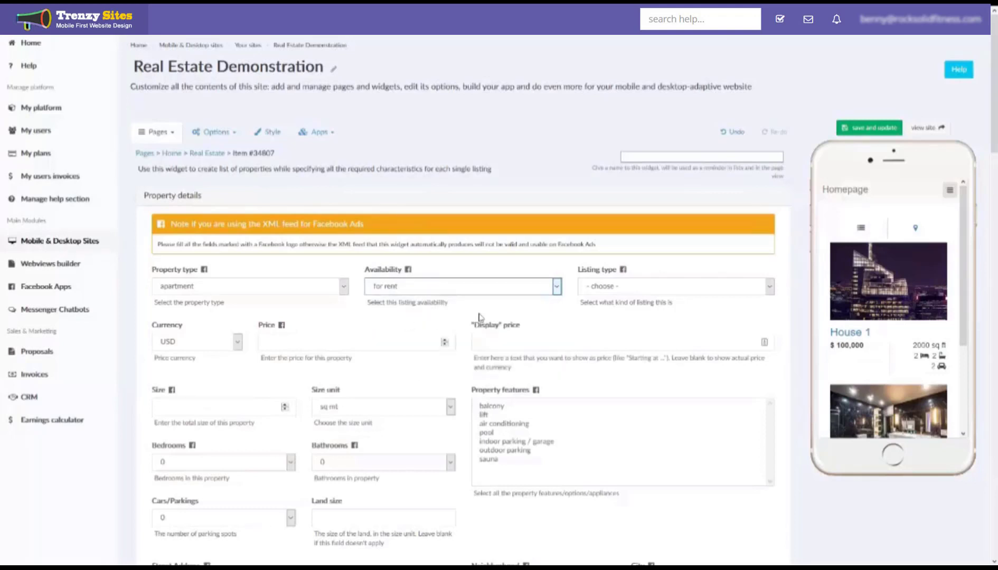
click(635, 289)
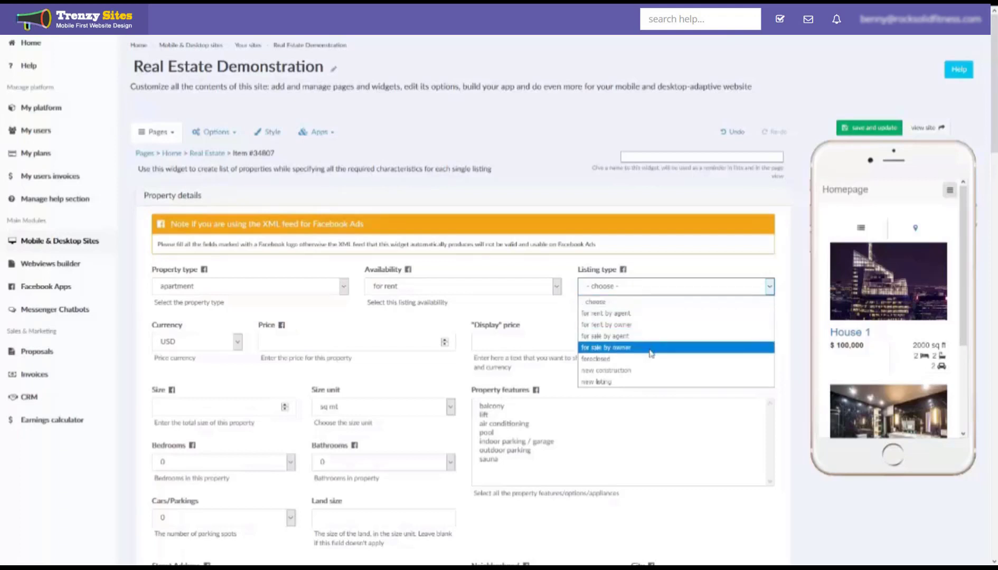
click(642, 326)
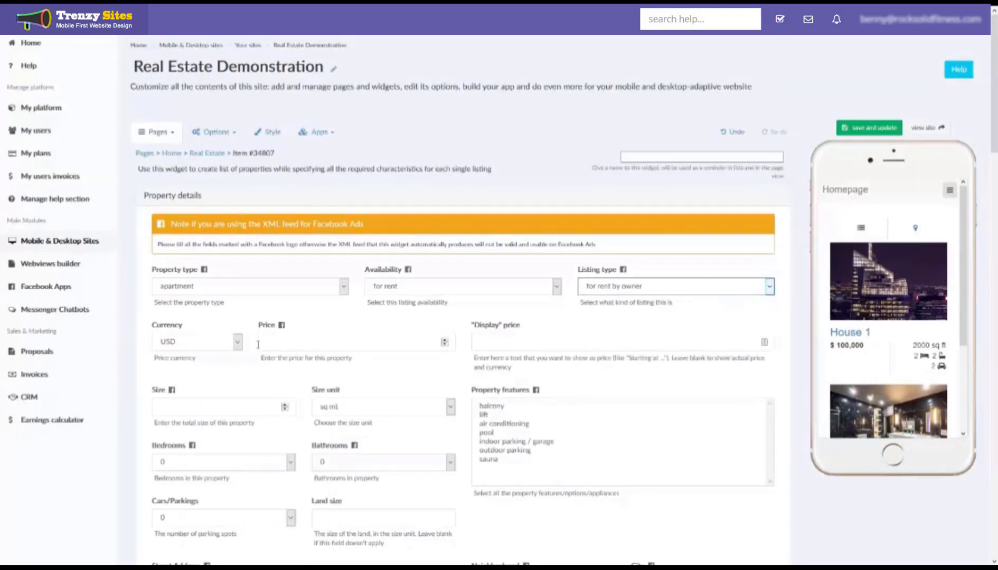
Step: Set the listing's price to 30000 in USD, then save the item and check it in the phone preview
click(238, 342)
click(237, 342)
click(238, 342)
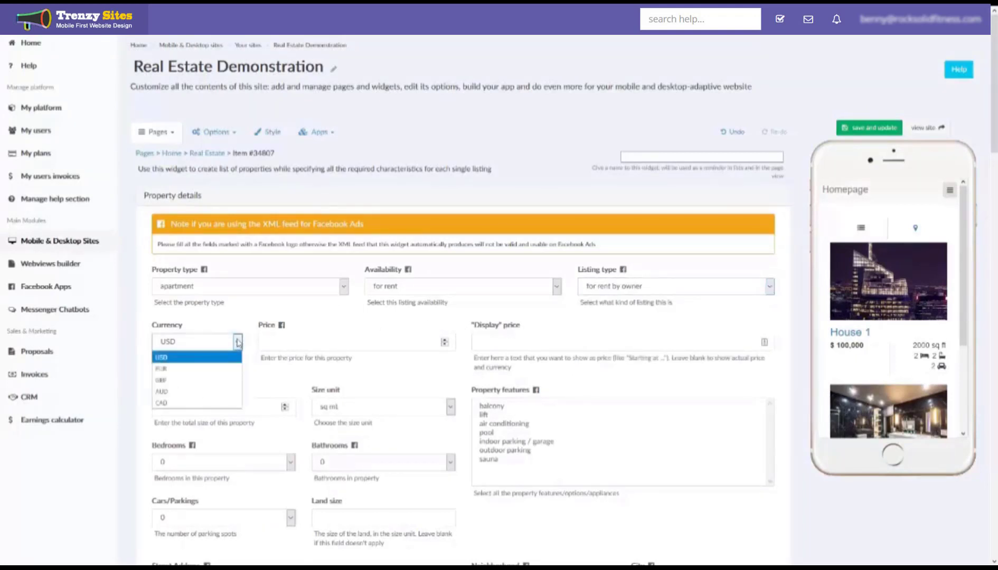
click(238, 342)
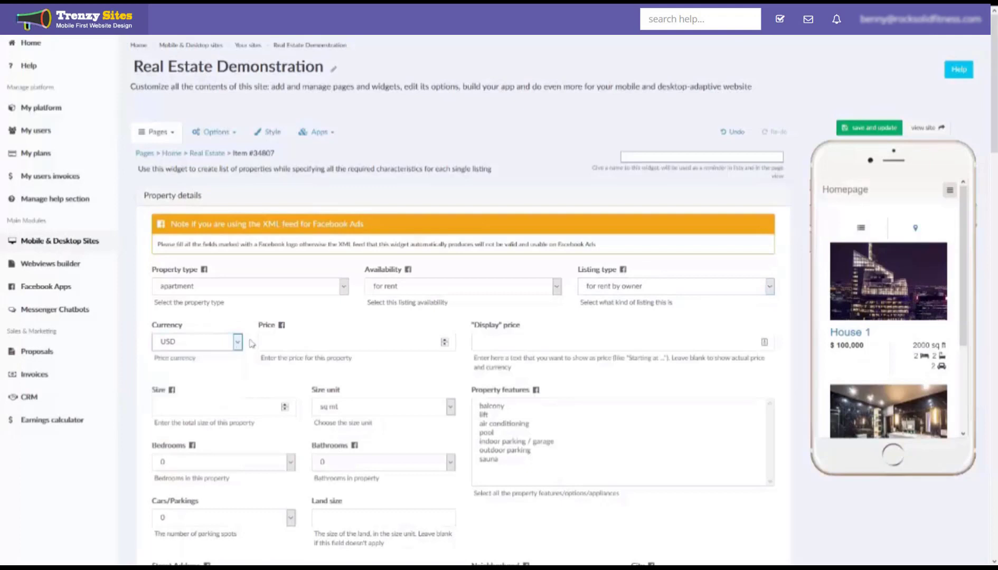
click(304, 343)
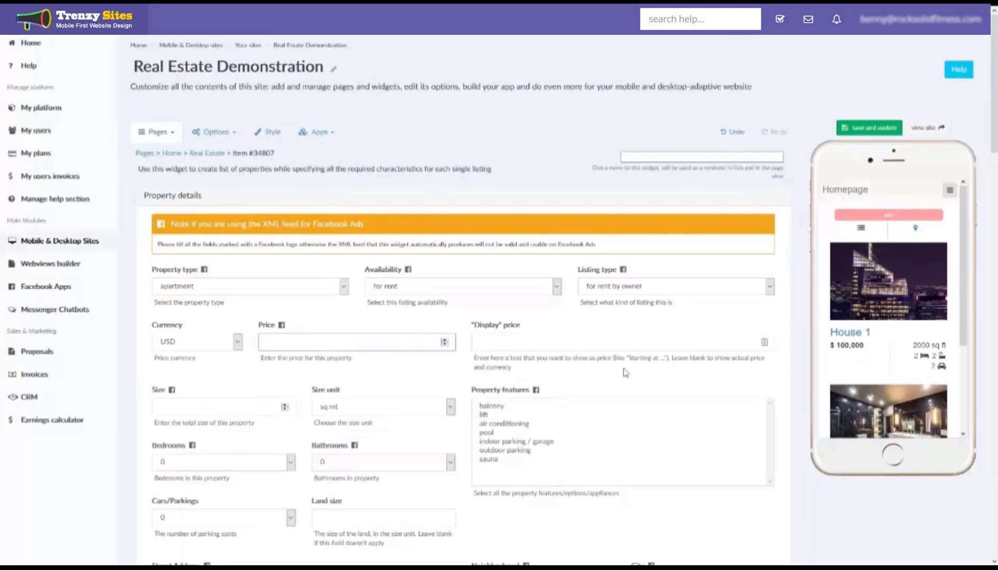
text(30000)
scroll(882, 314, down, 3)
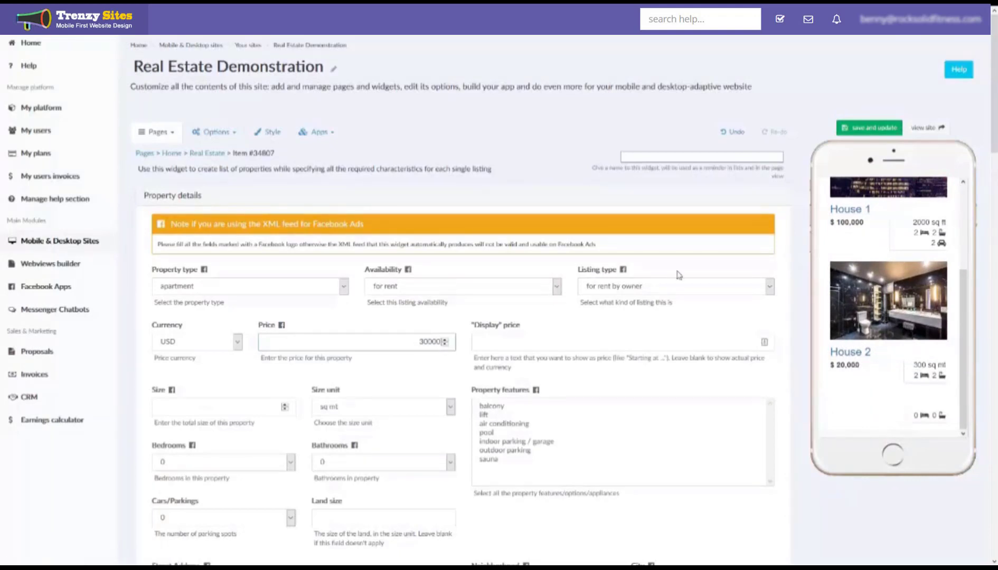
click(503, 344)
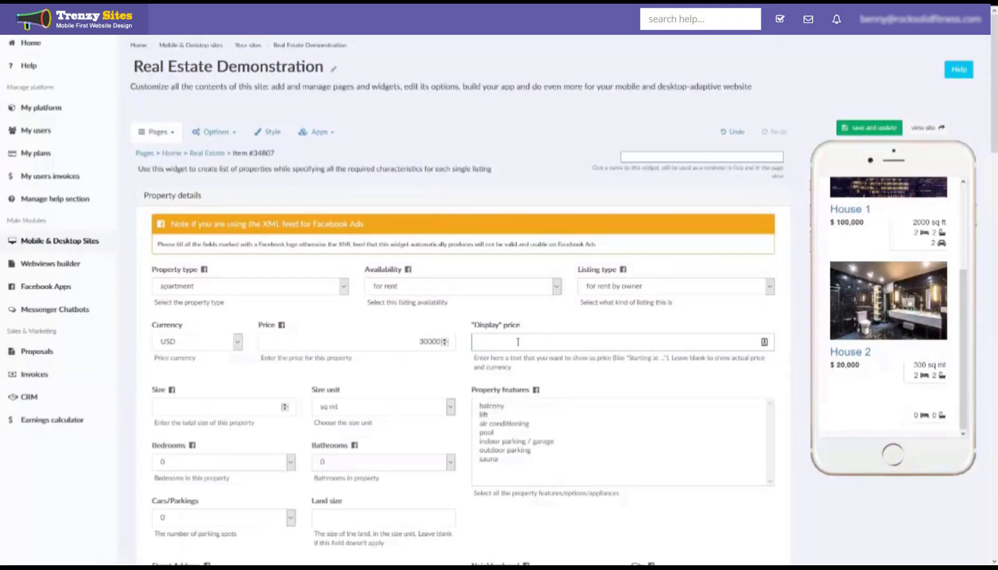
click(866, 128)
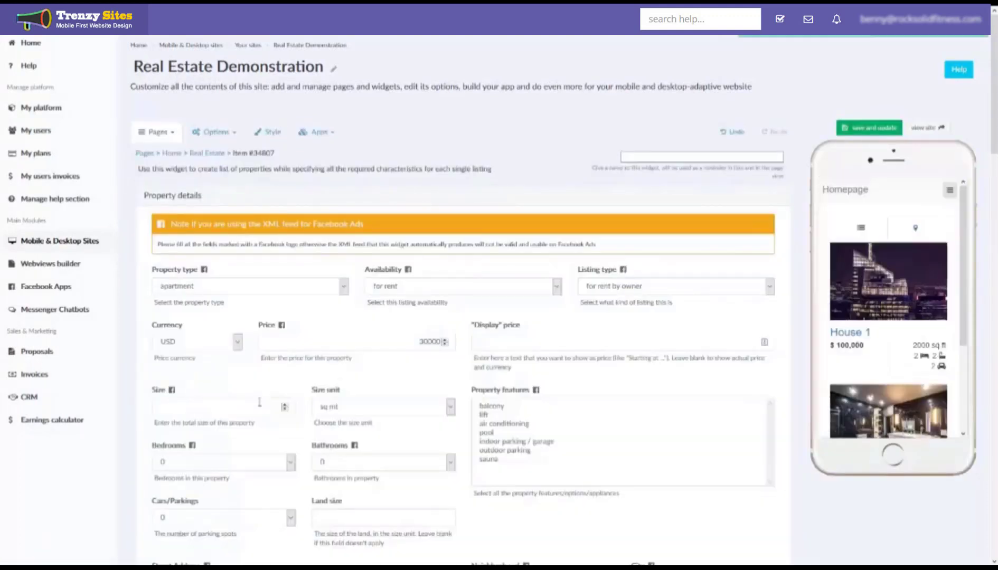
scroll(866, 370, down, 3)
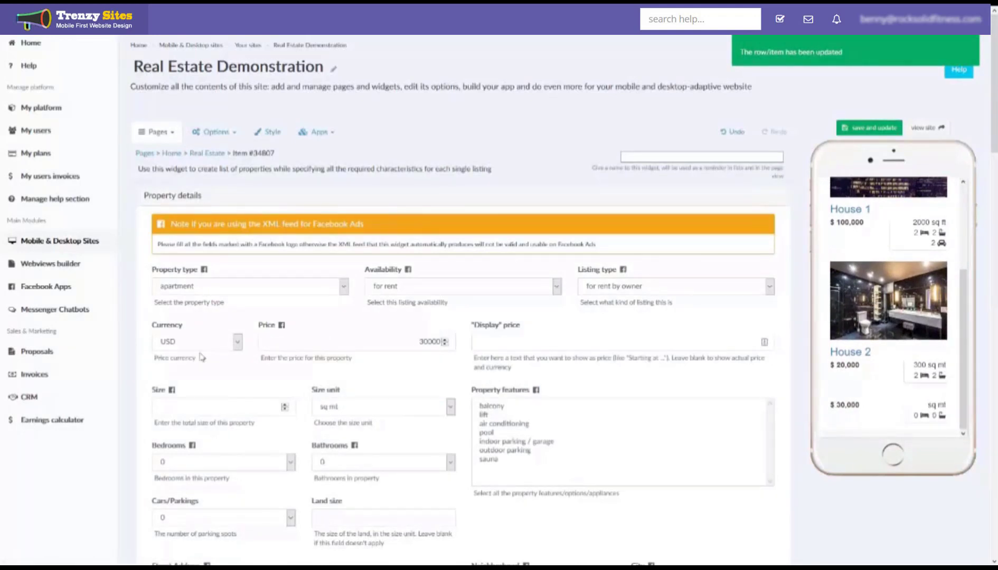
Step: Enter "10 Goats" as the listing's display price, then save and check the price text in the phone preview
click(550, 343)
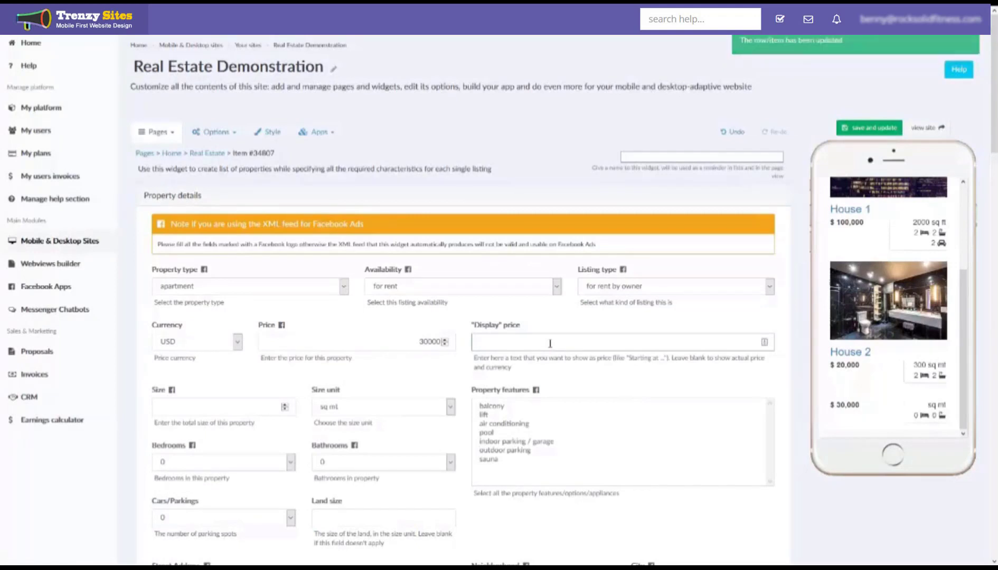
text(10)
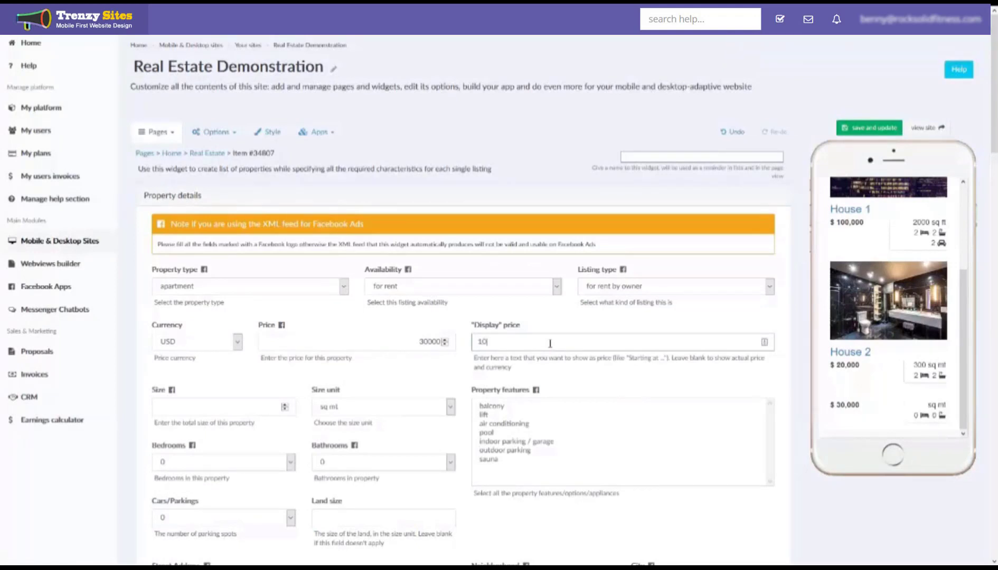
text( Goats)
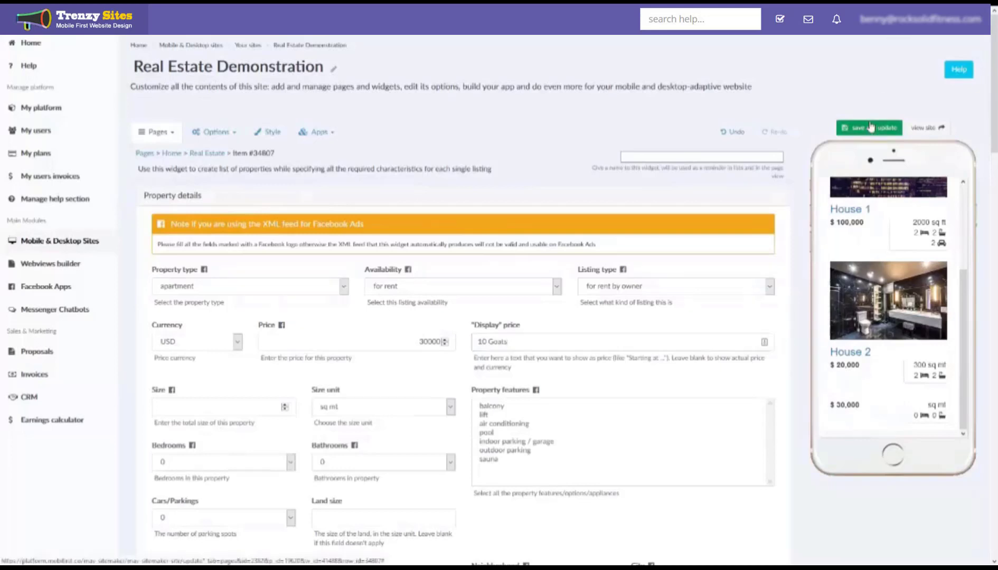
click(870, 127)
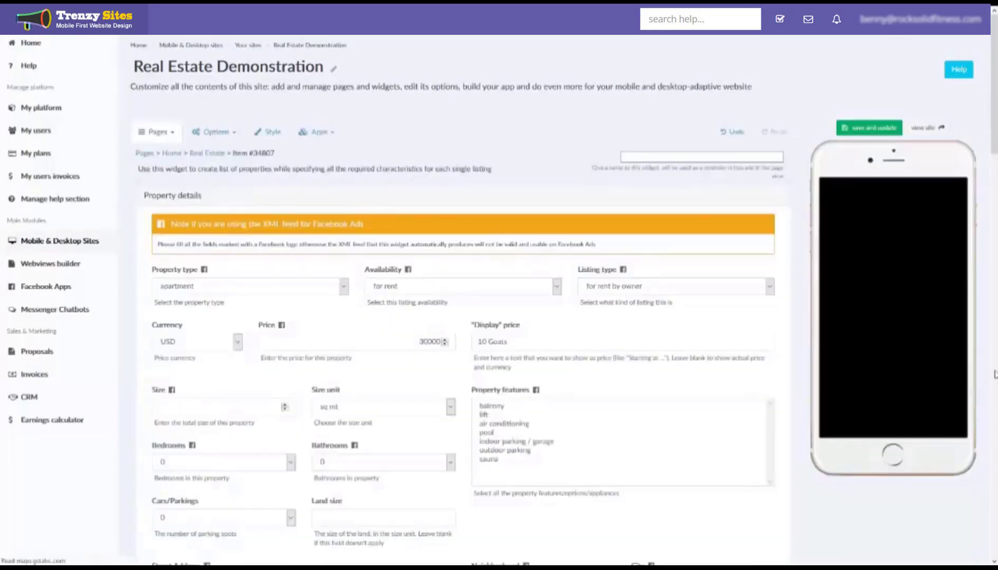
scroll(886, 327, down, 3)
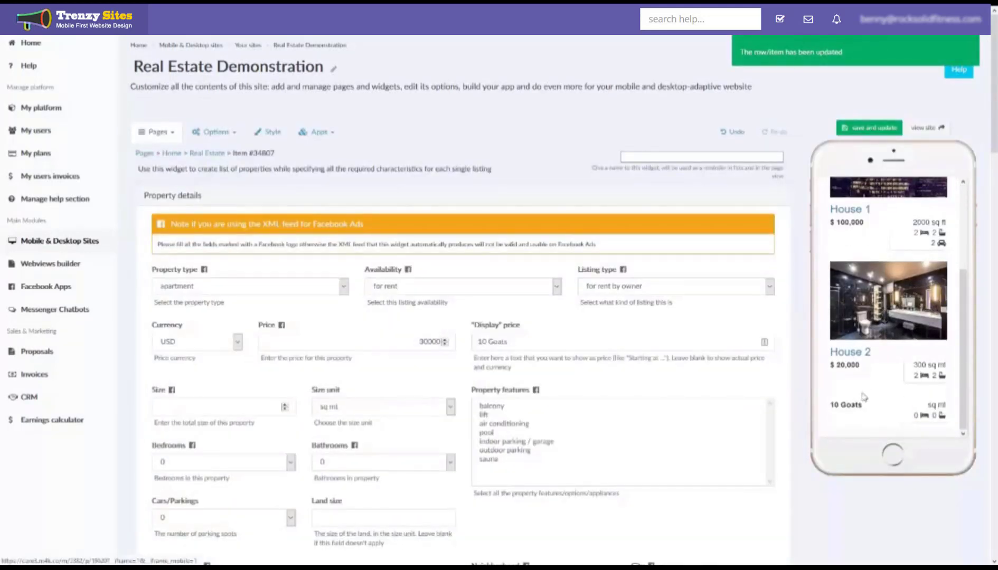
drag(864, 404, 835, 404)
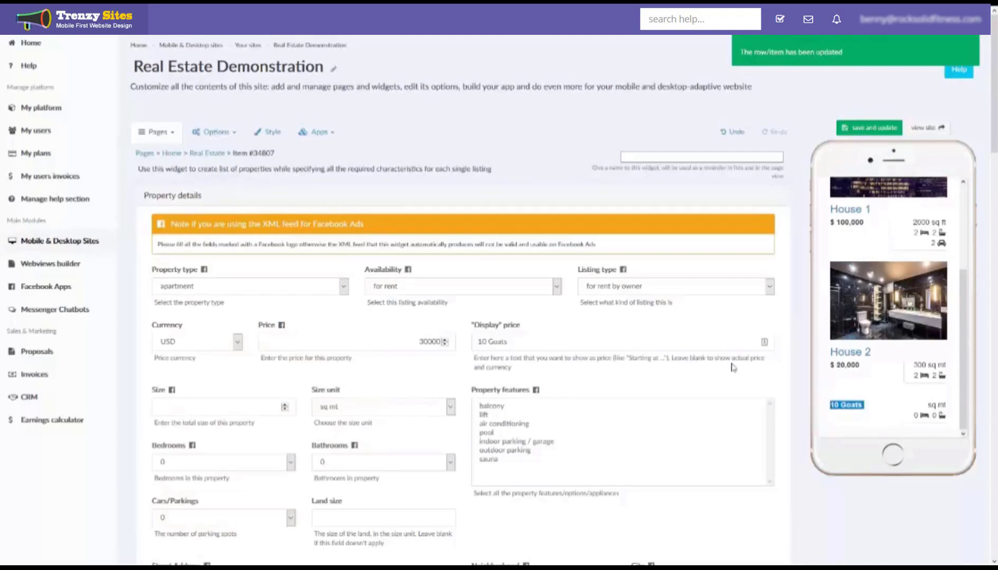
Step: Clear the listing's display price and save the item
drag(578, 342, 474, 342)
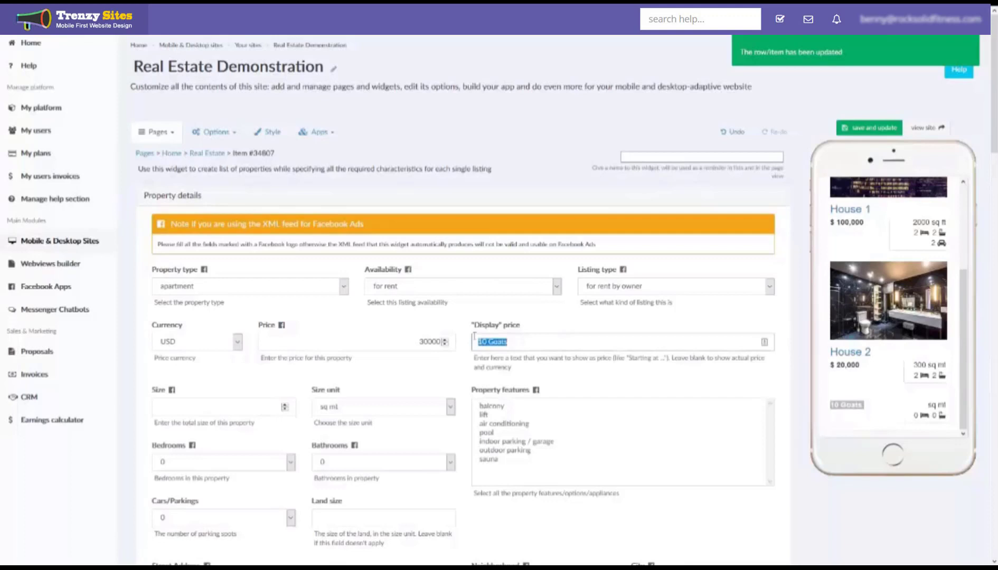
click(867, 129)
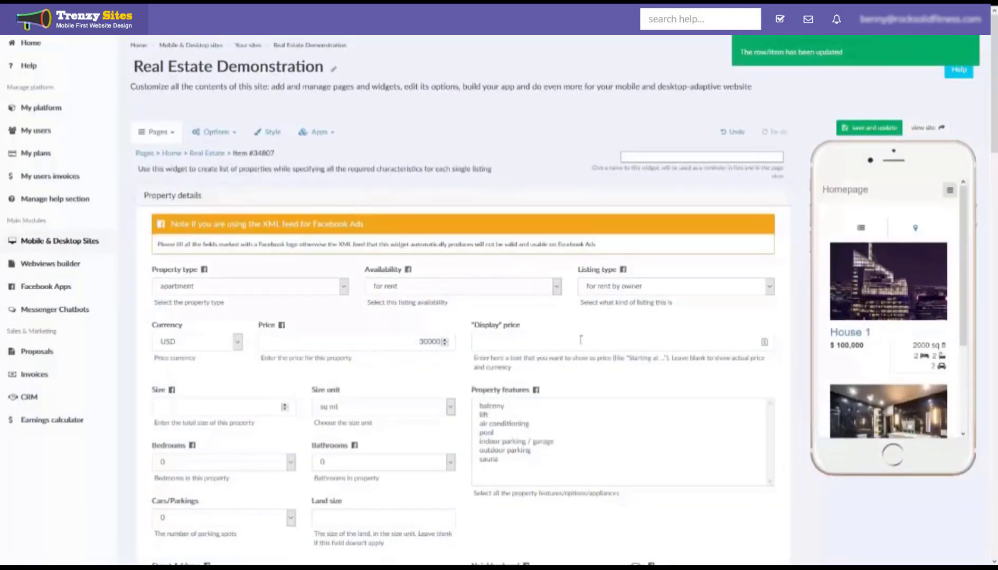
click(581, 352)
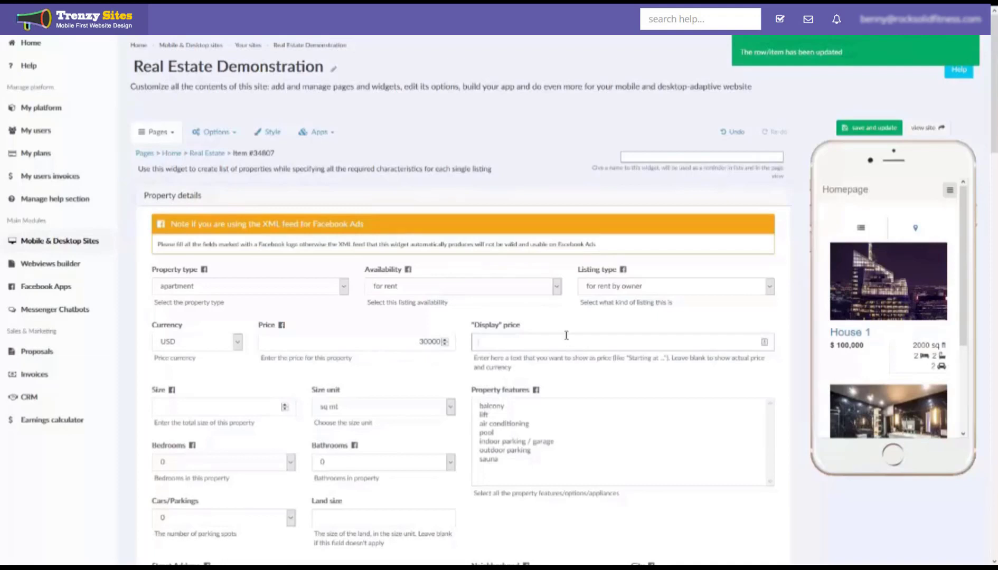
Step: Set the property's size unit to sq ft and its size to 401
scroll(348, 363, down, 1)
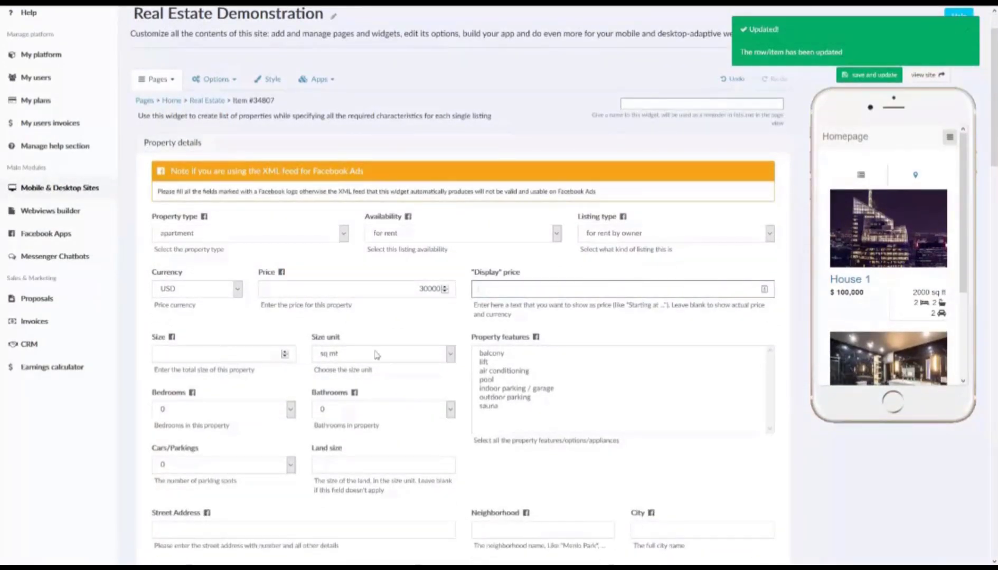
click(407, 362)
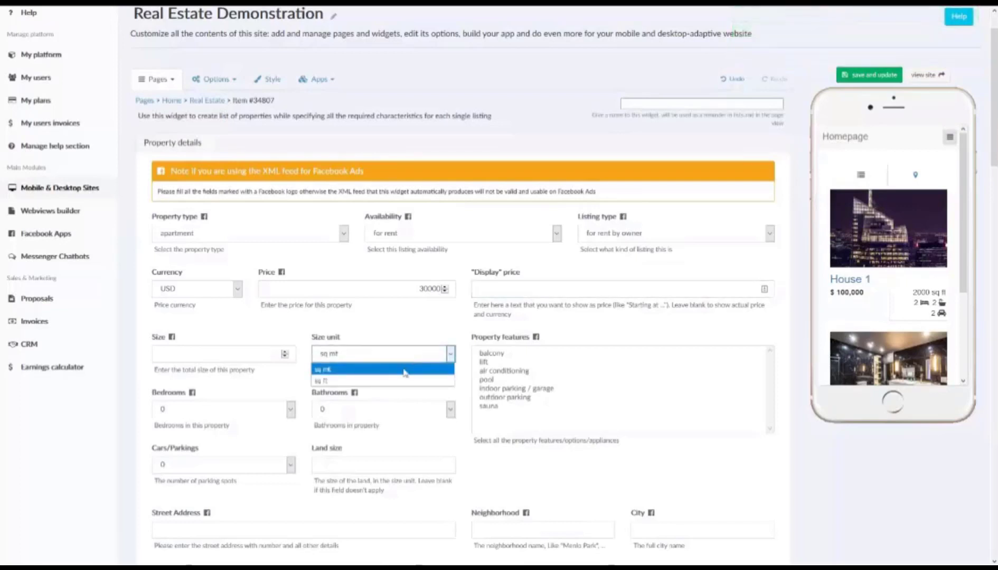
click(390, 384)
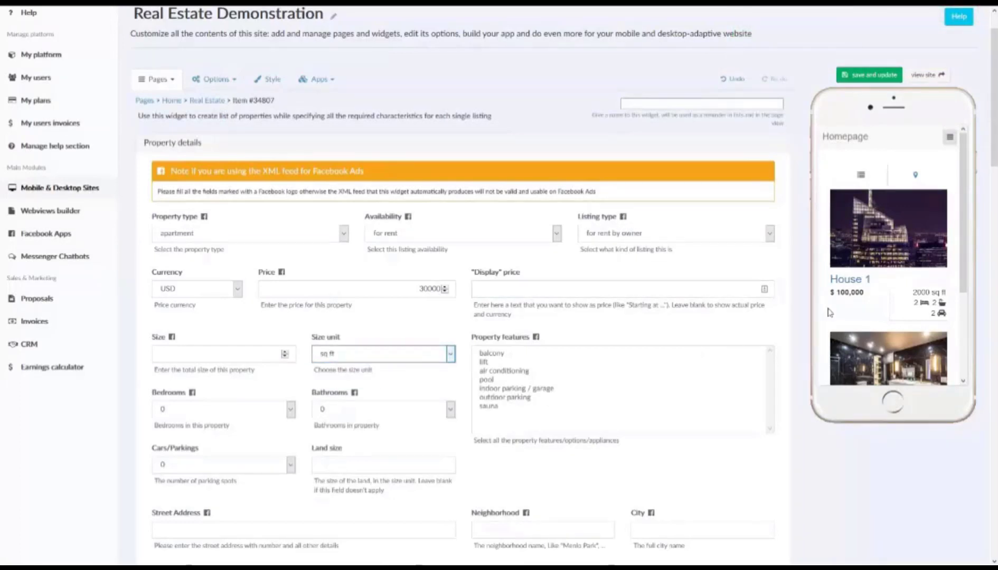
scroll(922, 321, down, 3)
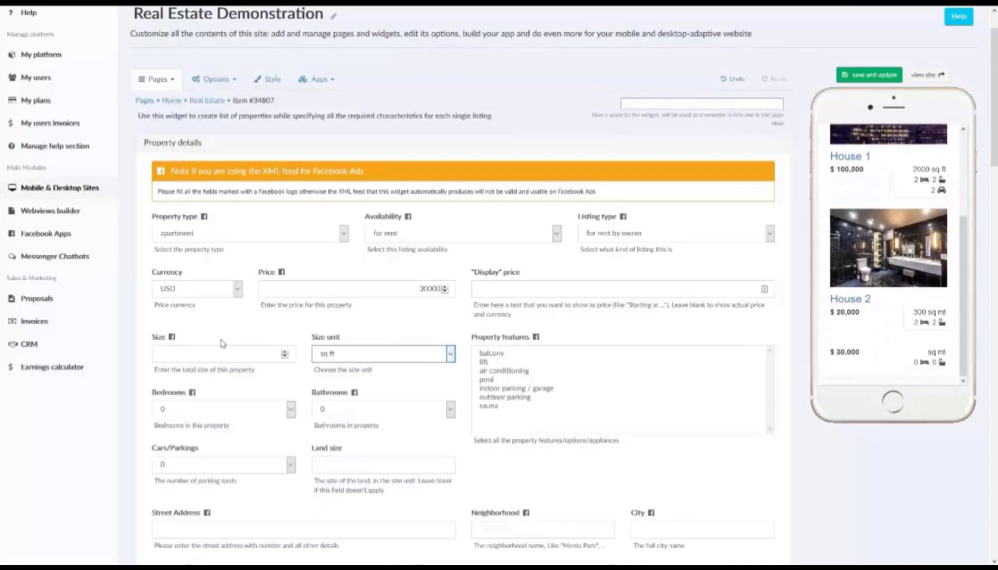
click(209, 358)
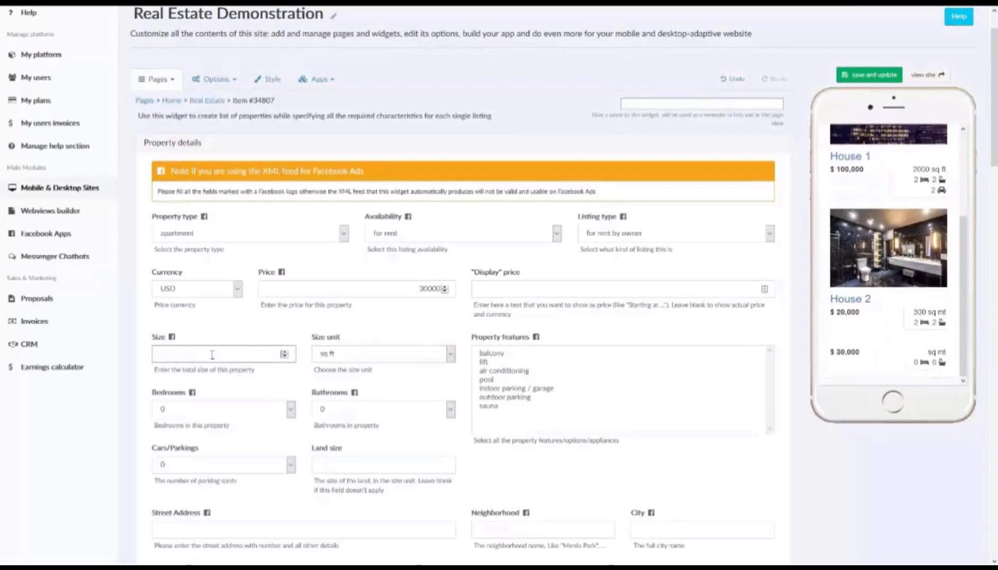
text(401)
click(599, 332)
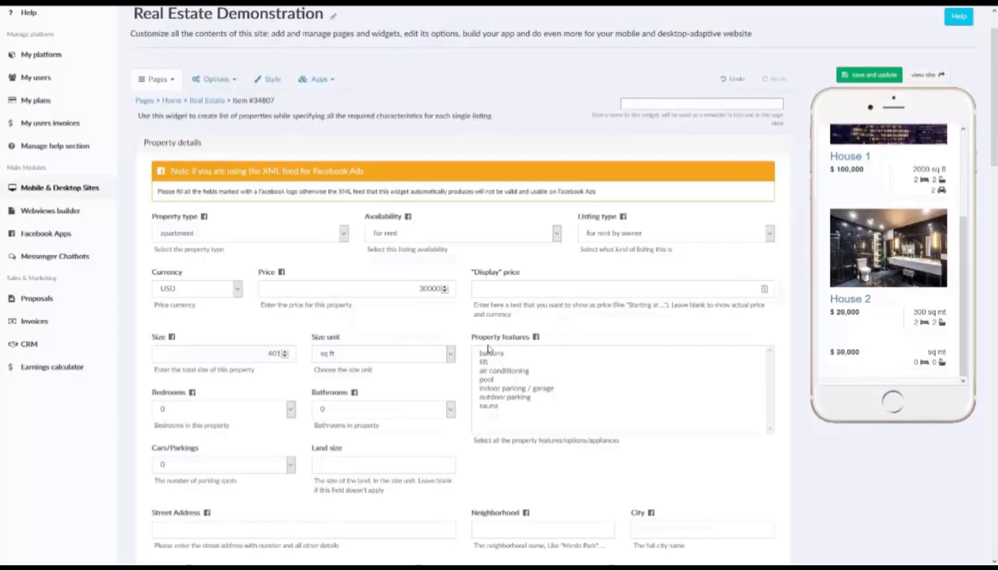
Step: Select balcony, air conditioning and indoor parking / garage as the listing's property features
click(491, 353)
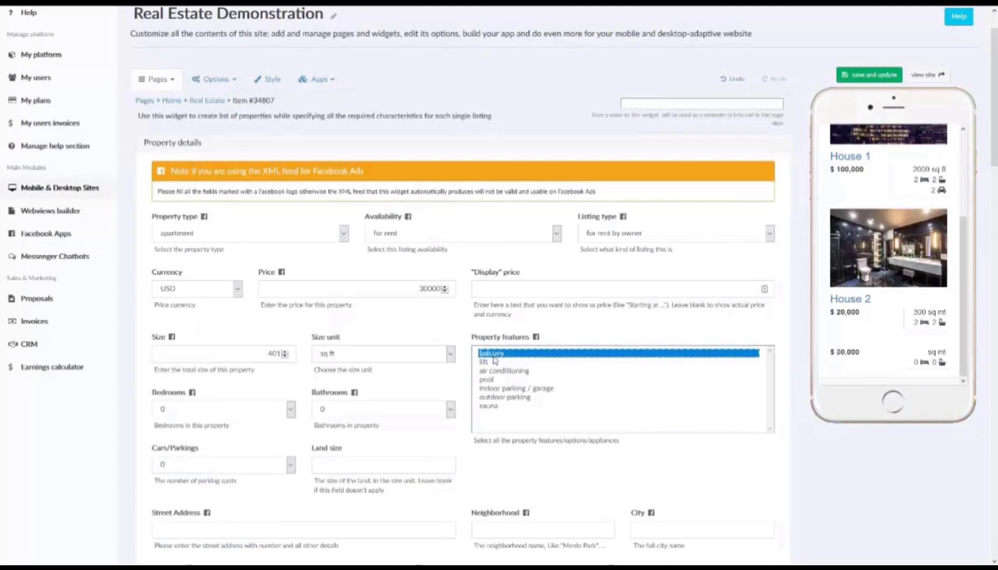
ctrl+click(503, 371)
ctrl+click(499, 388)
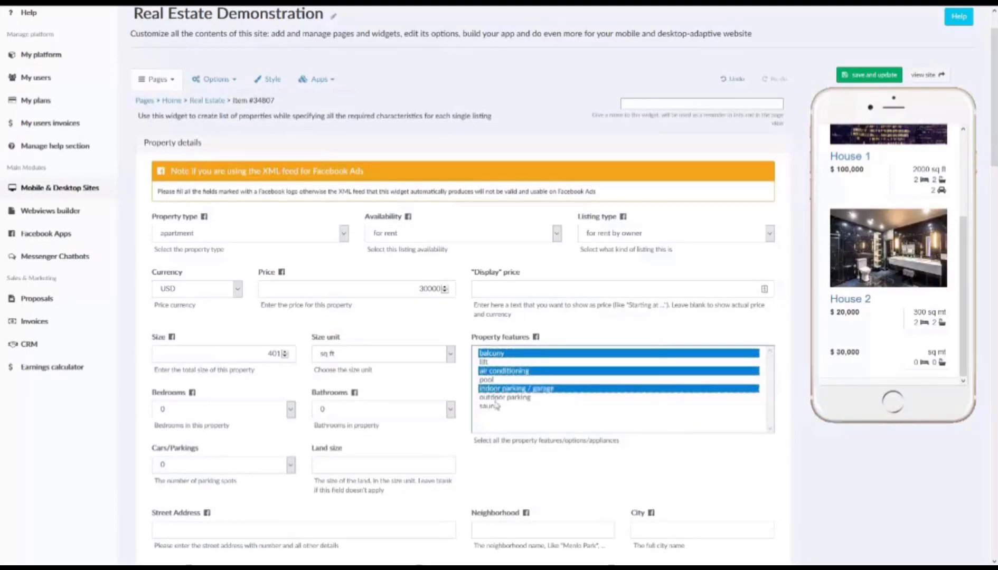
Step: Replace indoor parking / garage with pool in the property features, and set bedrooms, bathrooms and cars/parkings to 1 each
ctrl+click(491, 389)
ctrl+click(489, 380)
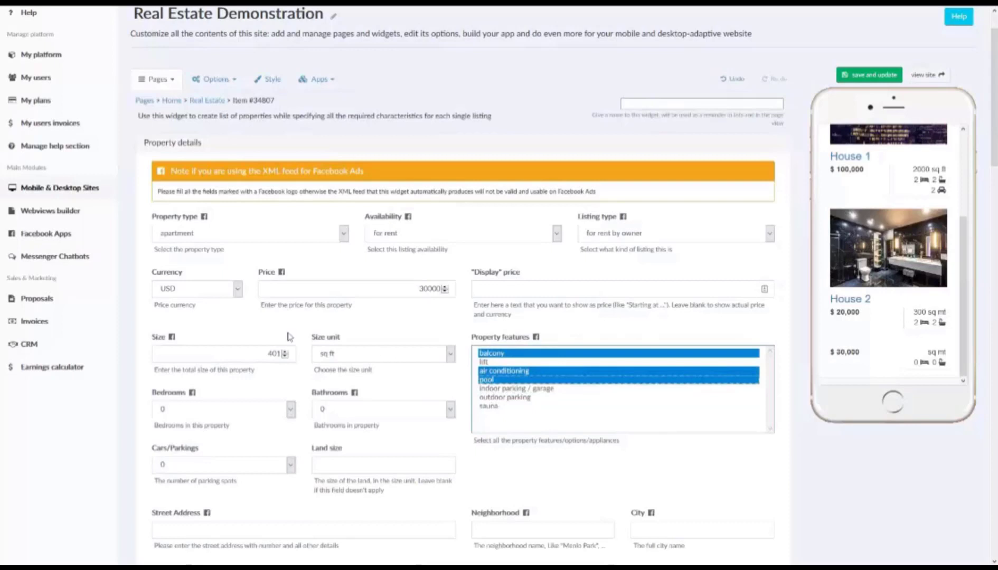
scroll(289, 336, down, 1)
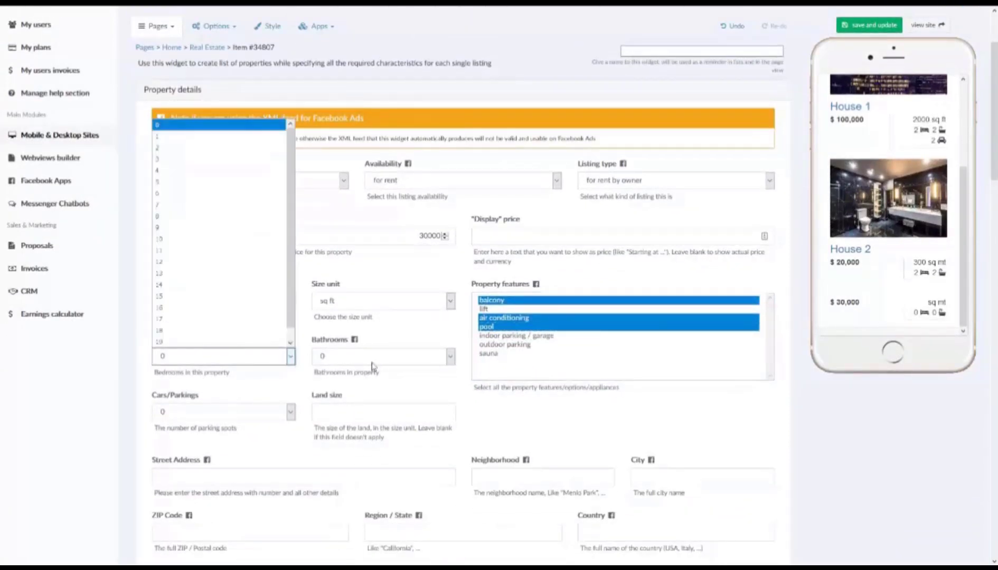
click(188, 142)
click(336, 361)
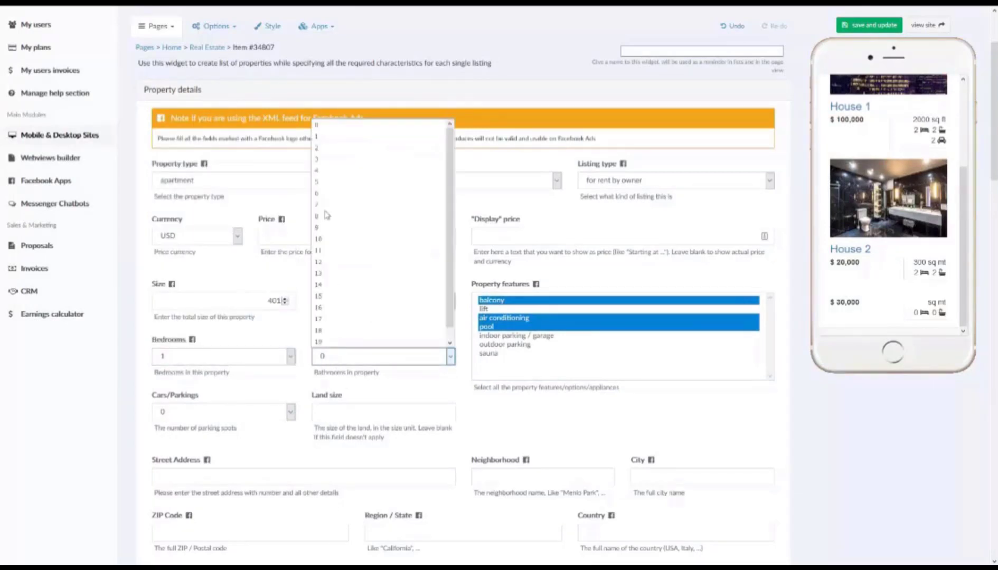
click(317, 136)
click(257, 412)
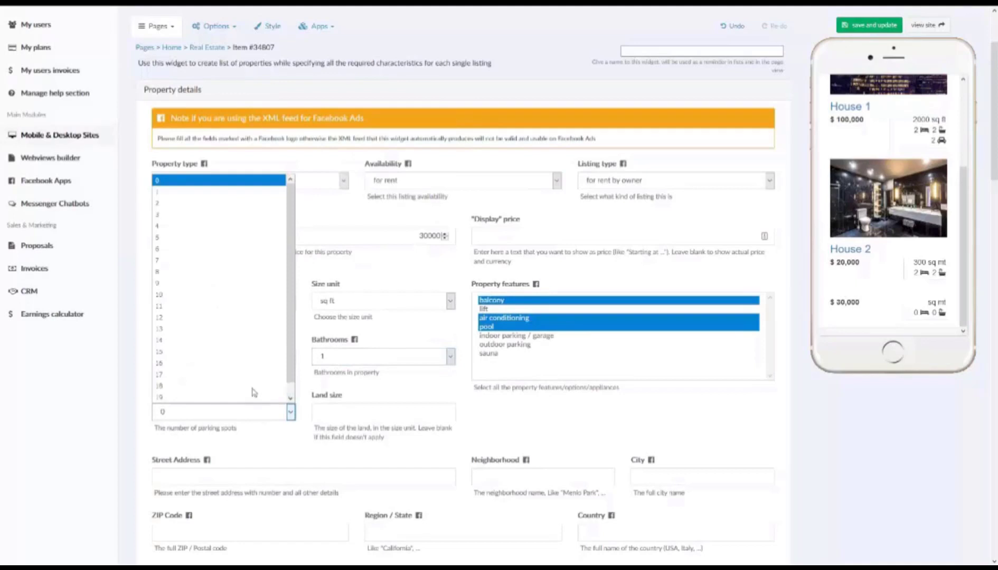
click(196, 193)
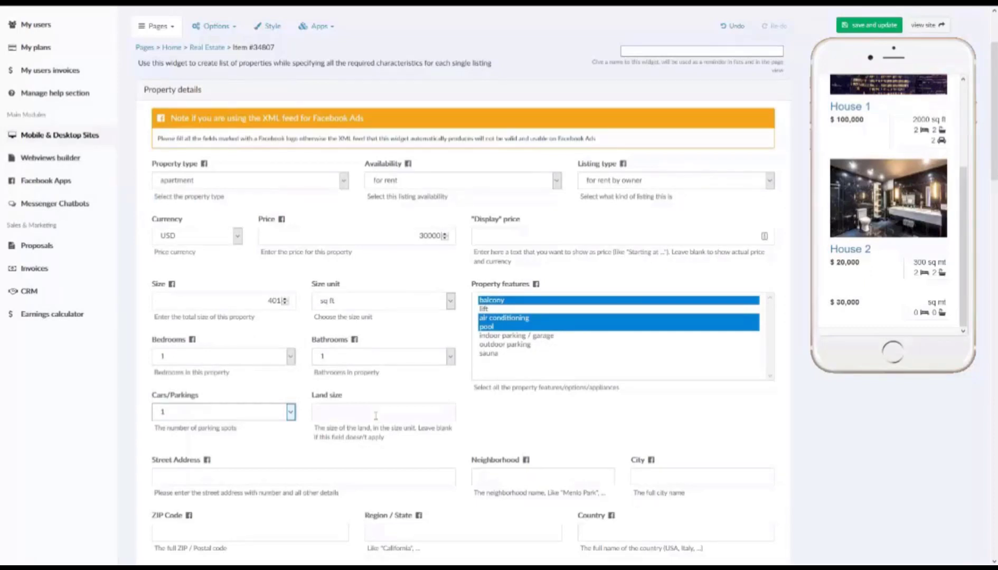
Step: Save the listing and check its size, bedroom, bathroom and parking figures in the phone preview
scroll(376, 416, down, 3)
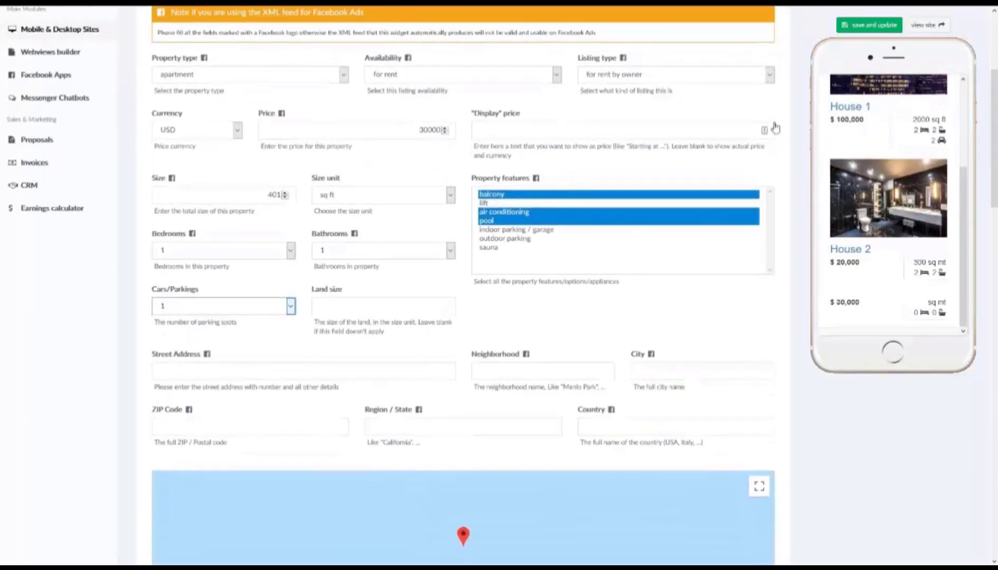
mouse_move(860, 9)
click(848, 64)
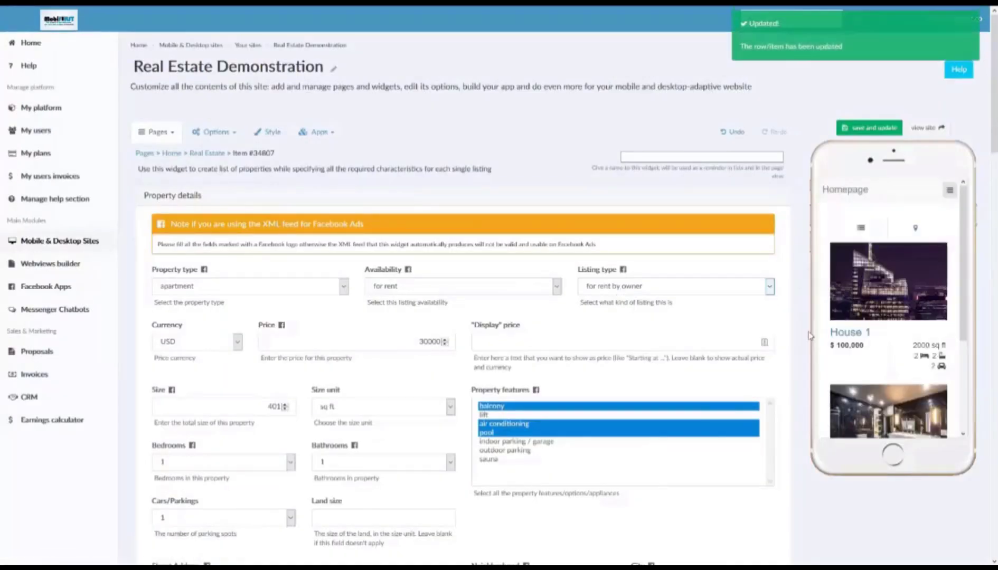
scroll(846, 341, down, 2)
scroll(846, 340, down, 2)
scroll(853, 291, down, 3)
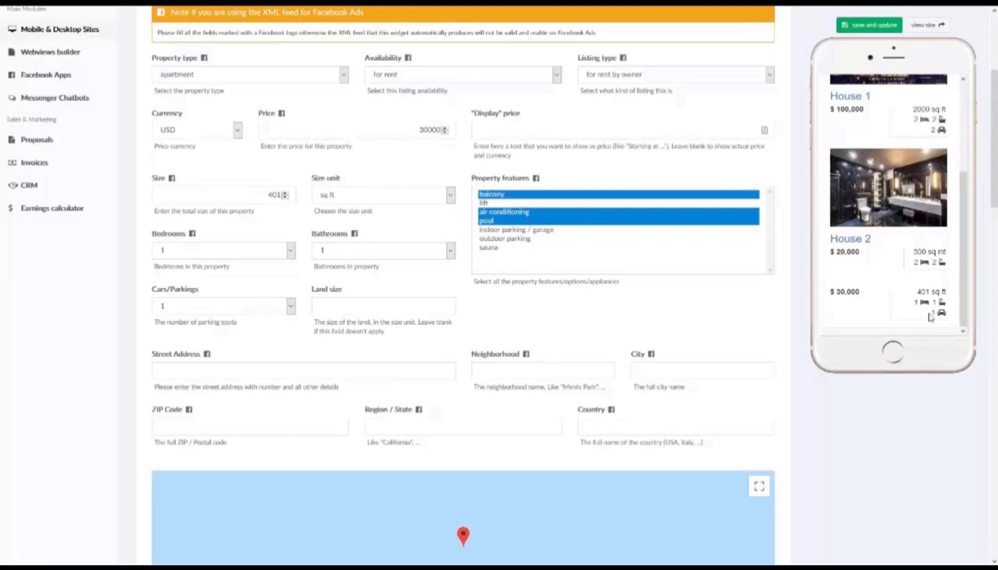
Step: Fill in the property's street address, city and ZIP code from the saved Los Angeles address suggestion
click(319, 369)
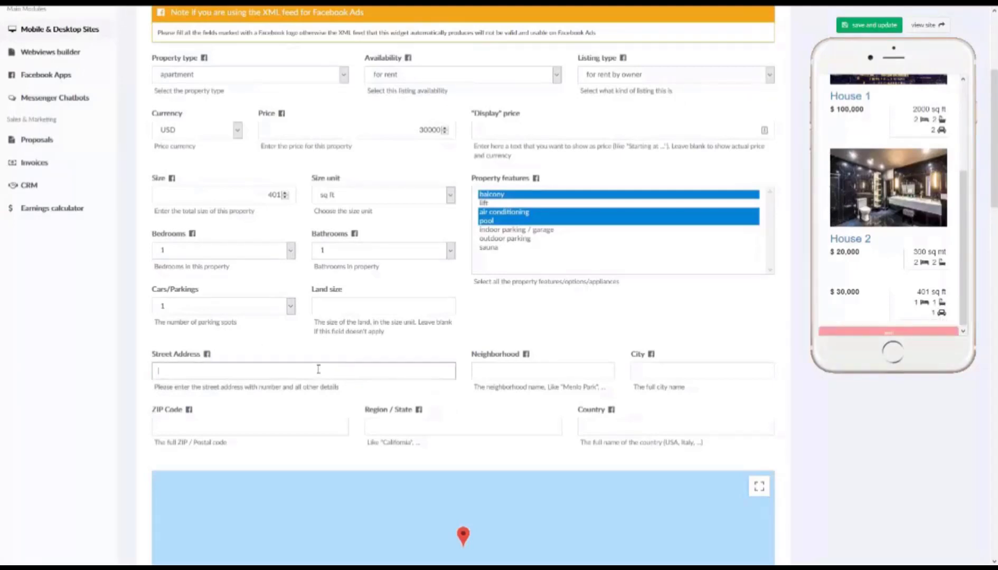
scroll(311, 357, down, 1)
click(278, 314)
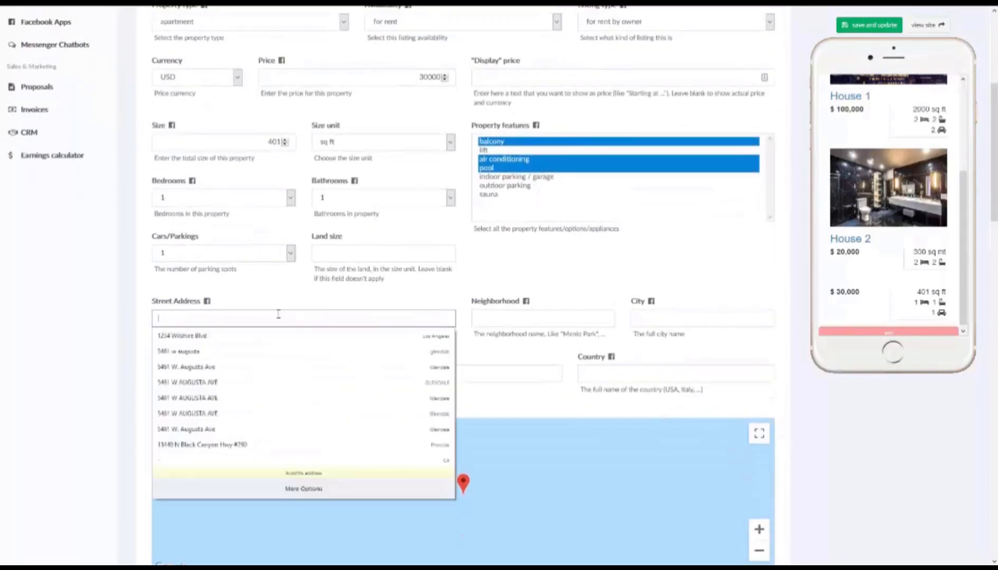
click(271, 289)
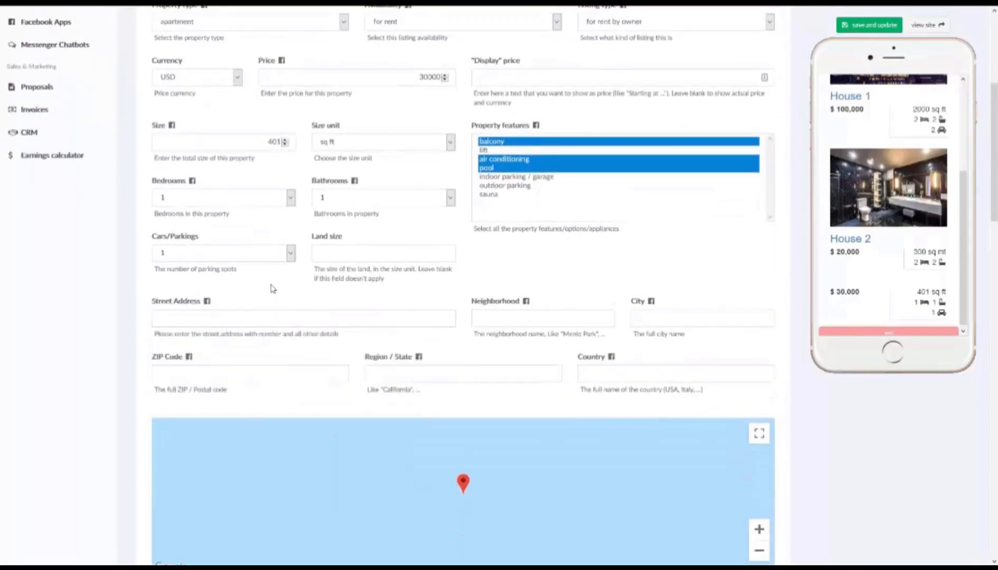
click(275, 317)
text(123)
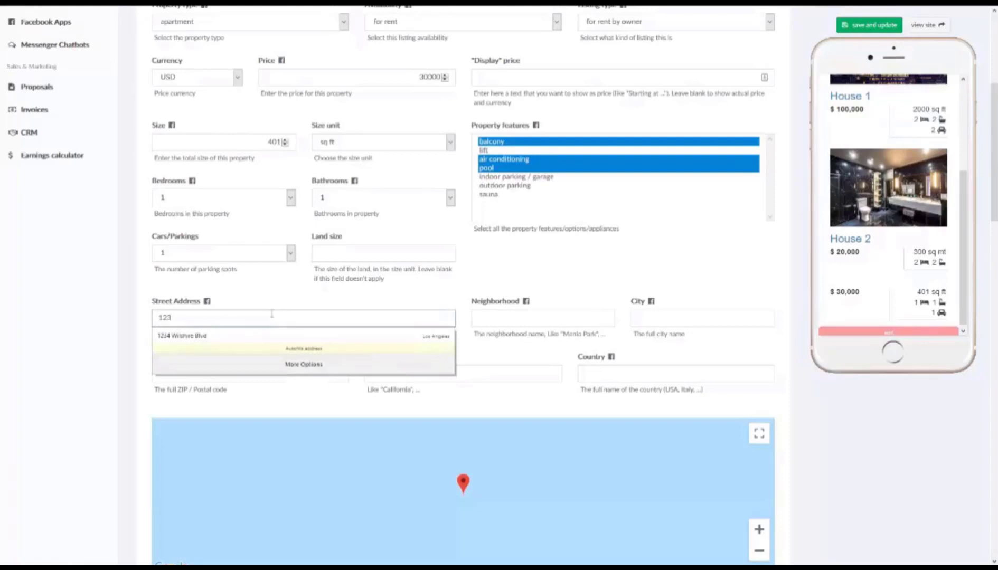
click(268, 342)
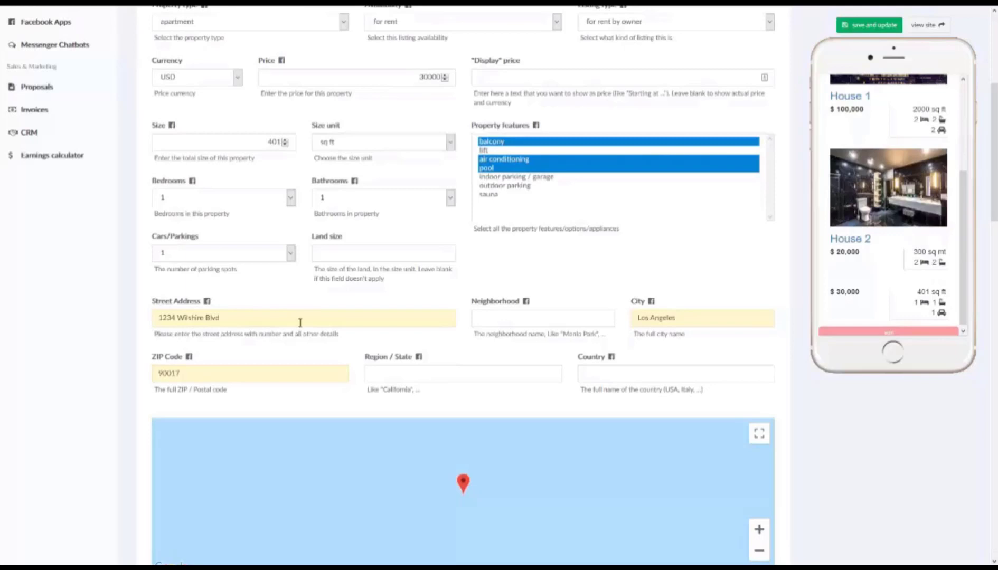
Step: Copy the property's street address into the map's Address field and choose a suggested location to place the marker
scroll(299, 323, down, 4)
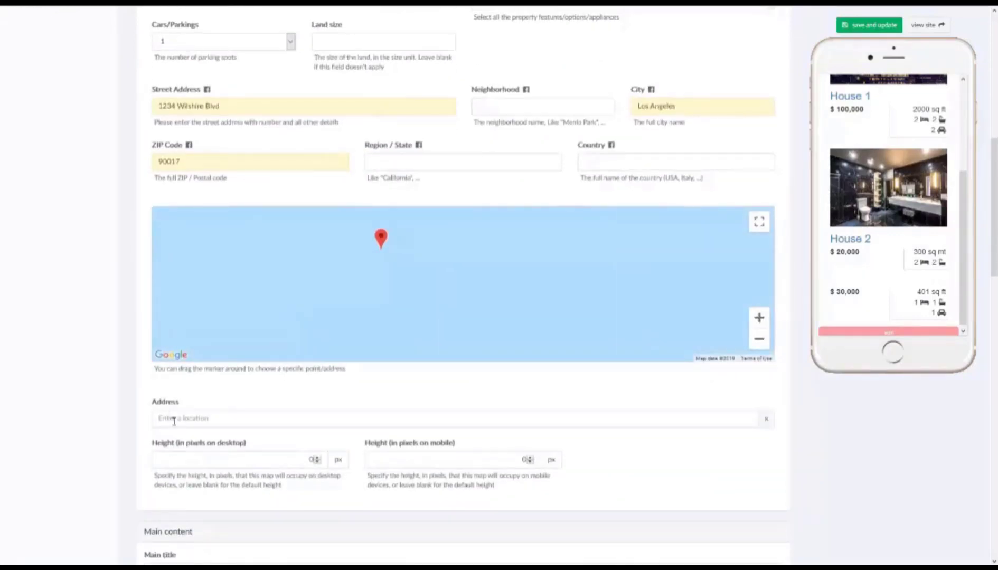
click(174, 421)
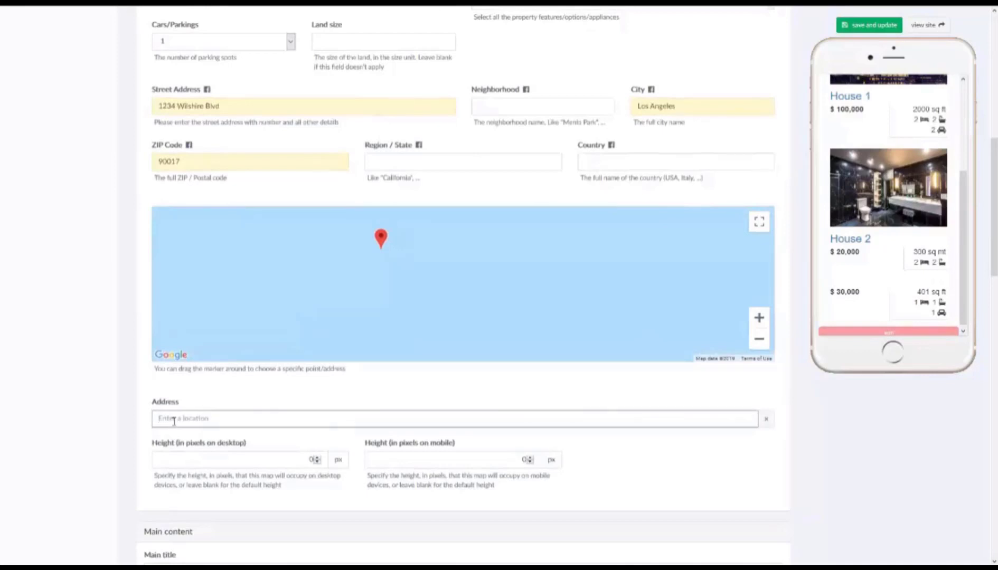
text(123)
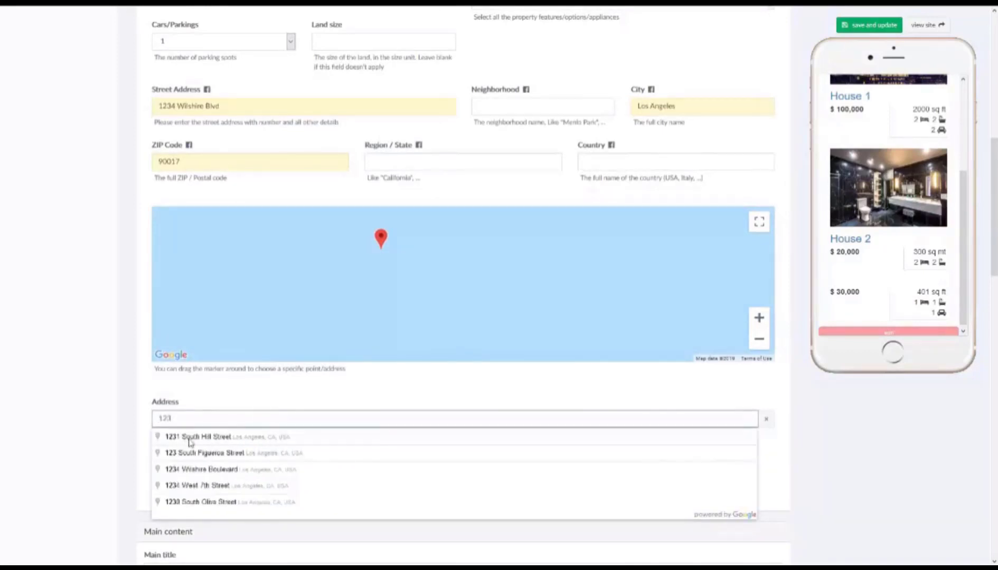
triple_click(223, 106)
key(ctrl+c)
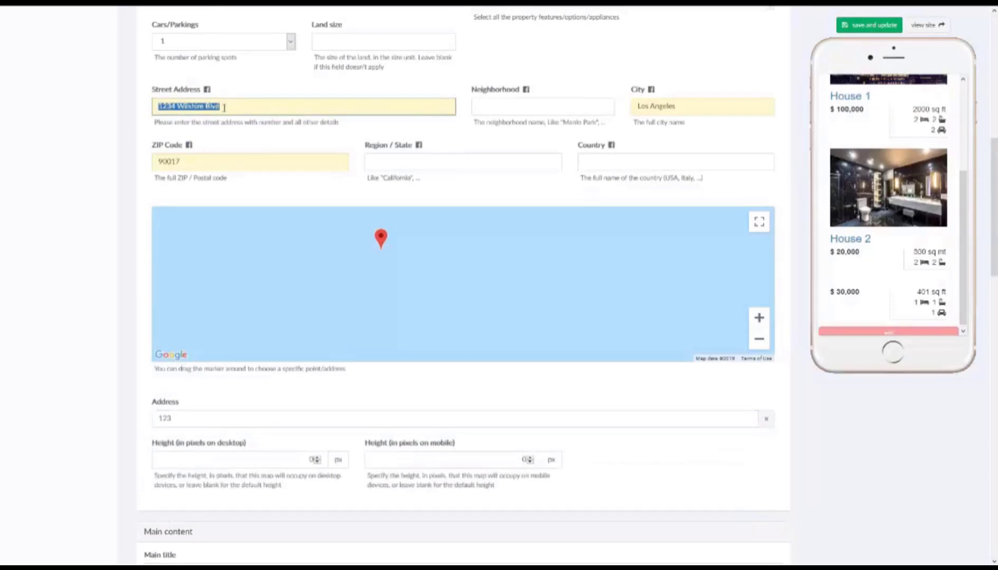
click(240, 415)
key(ctrl+a)
key(ctrl+v)
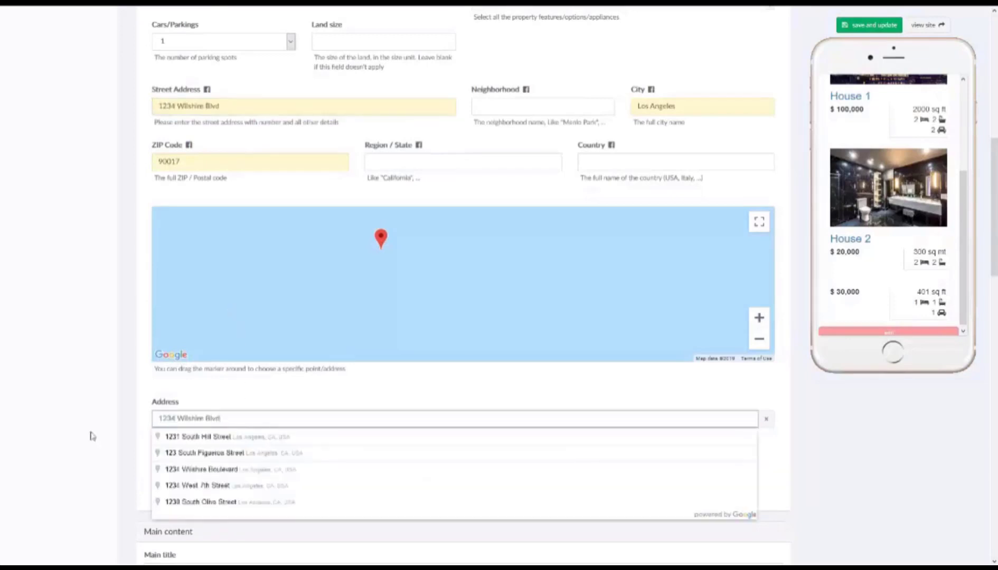
click(224, 437)
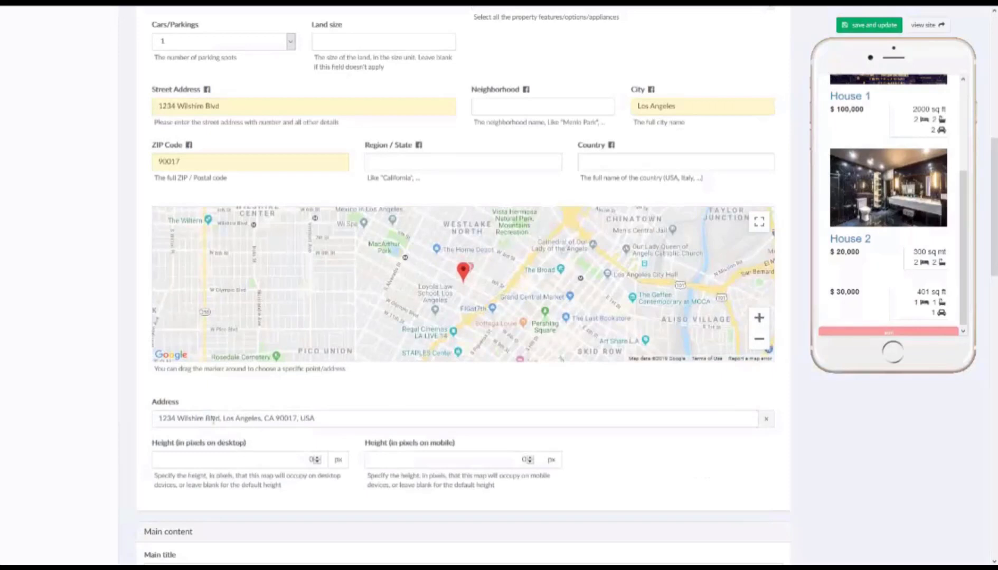
Step: Compare the street address field with the full map address and examine the marked location on the map
click(213, 419)
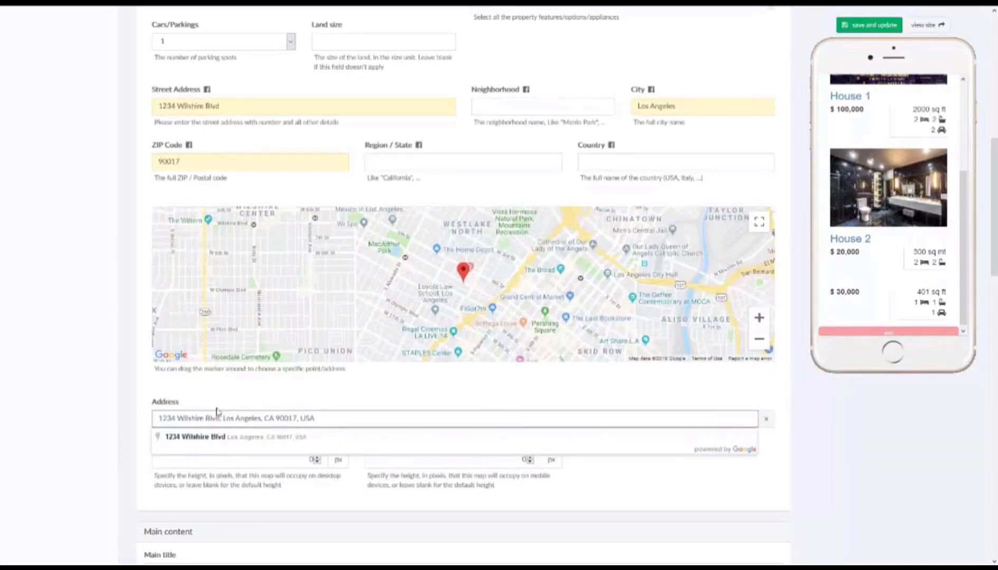
click(256, 107)
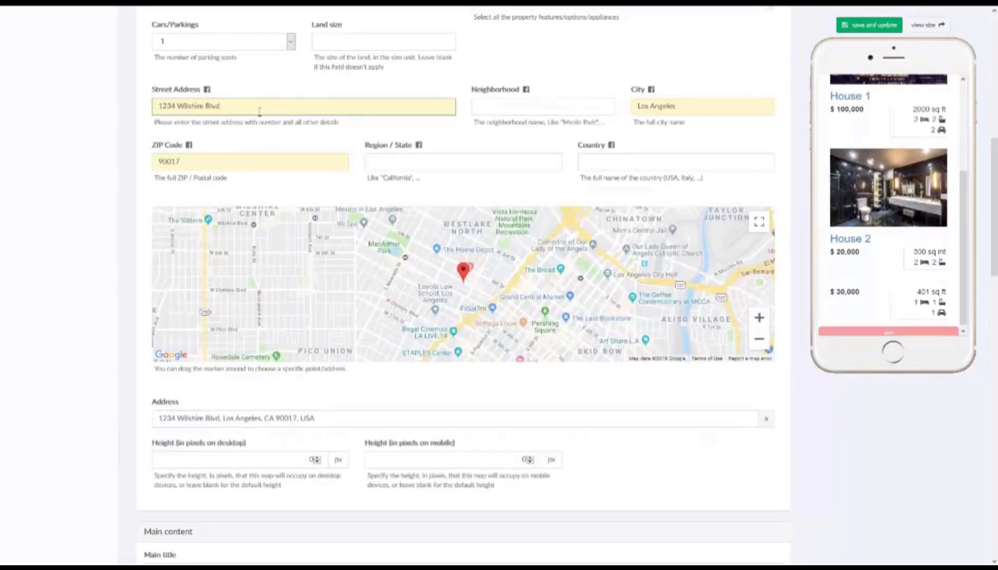
drag(236, 104, 149, 101)
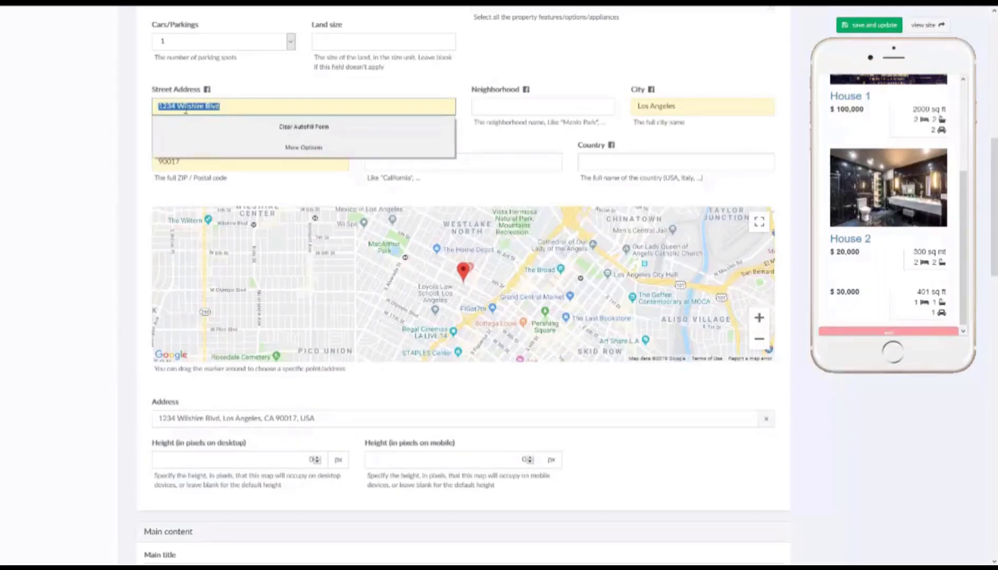
click(280, 424)
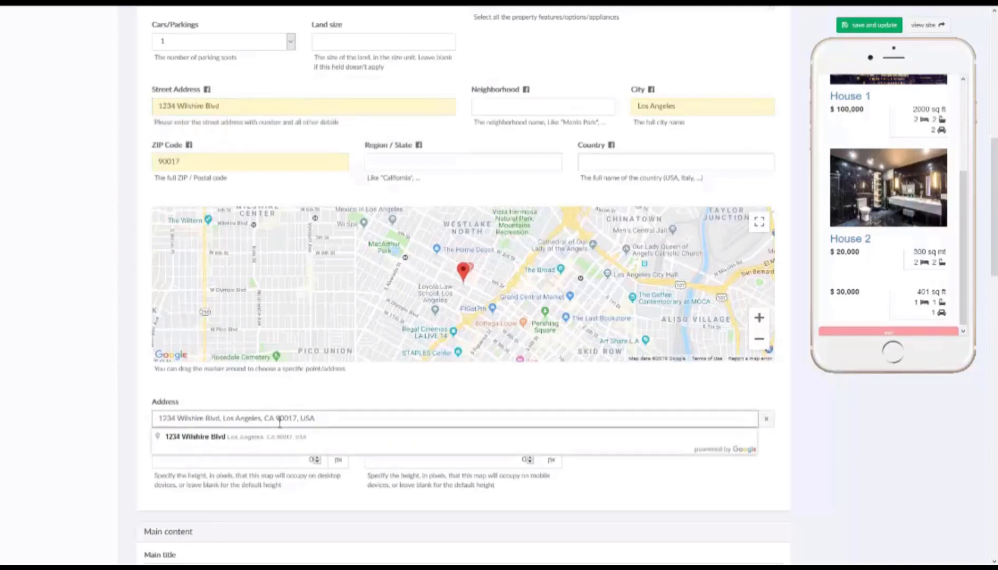
drag(279, 423, 158, 418)
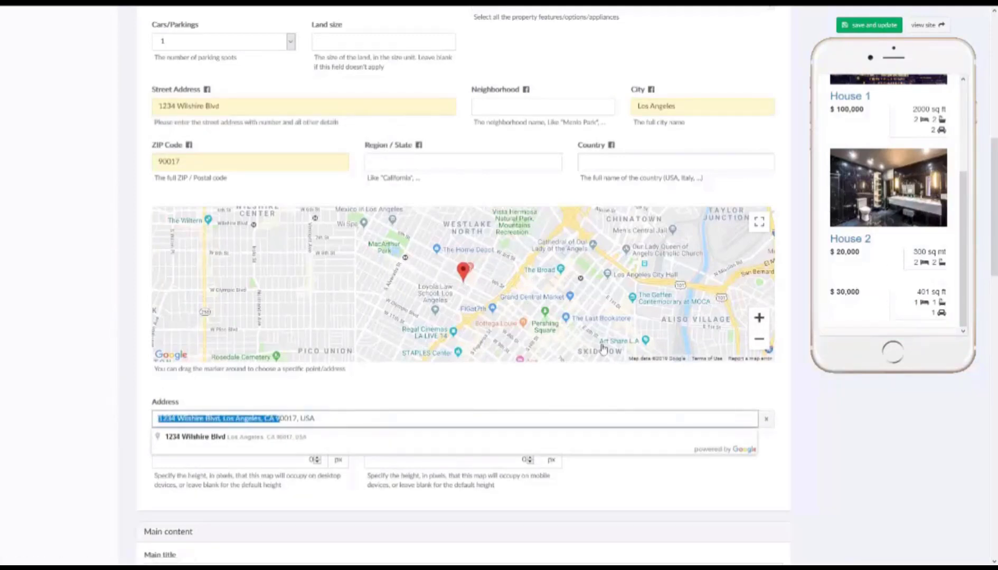
scroll(384, 239, up, 2)
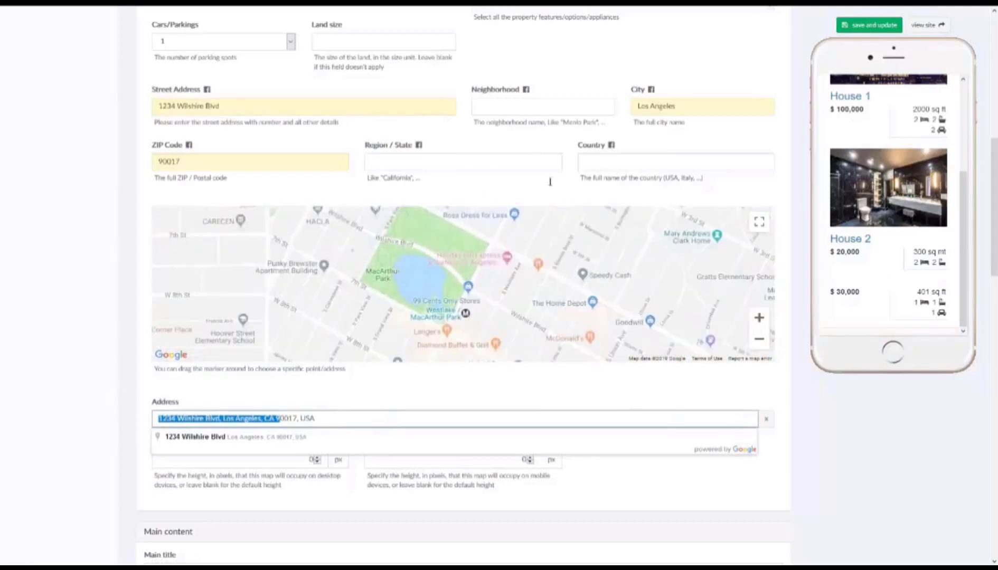
click(527, 154)
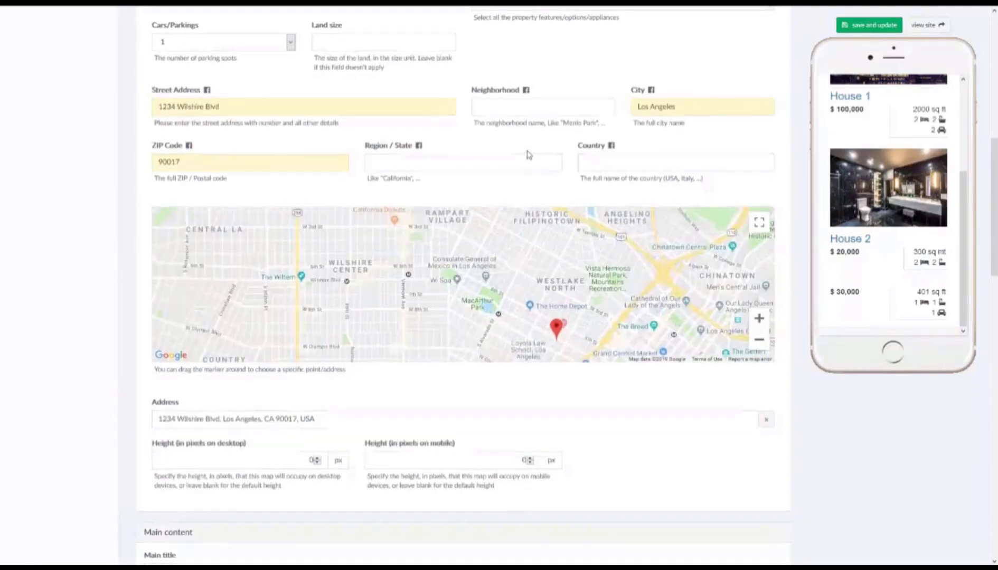
Step: Set the property's country to USA and save the listing
scroll(528, 155, up, 1)
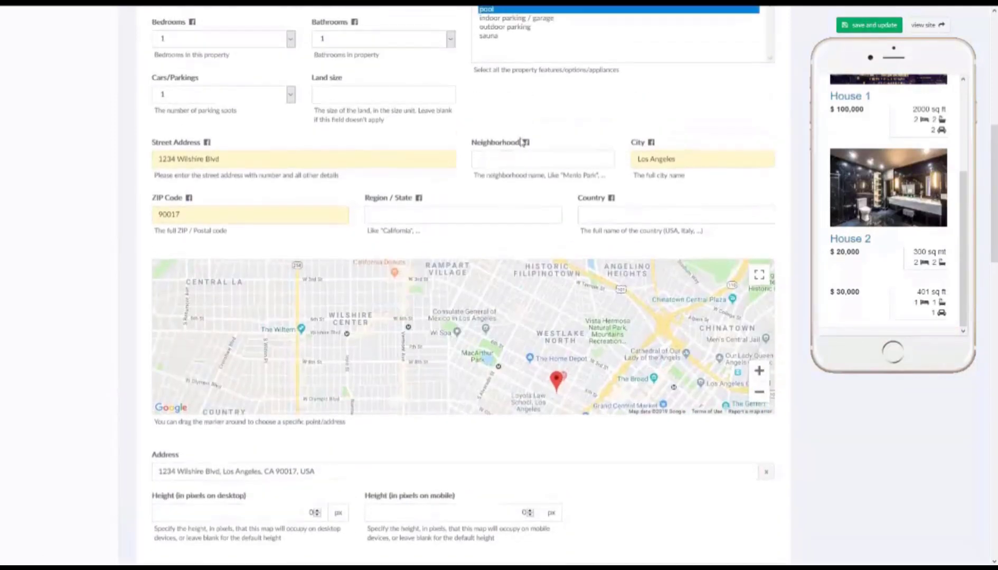
click(601, 210)
text(USA)
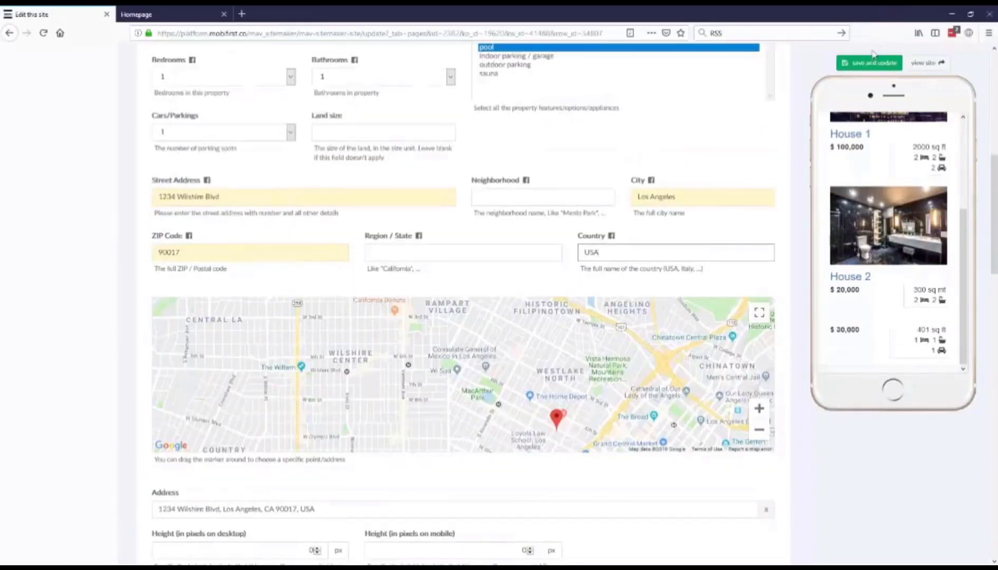
click(869, 25)
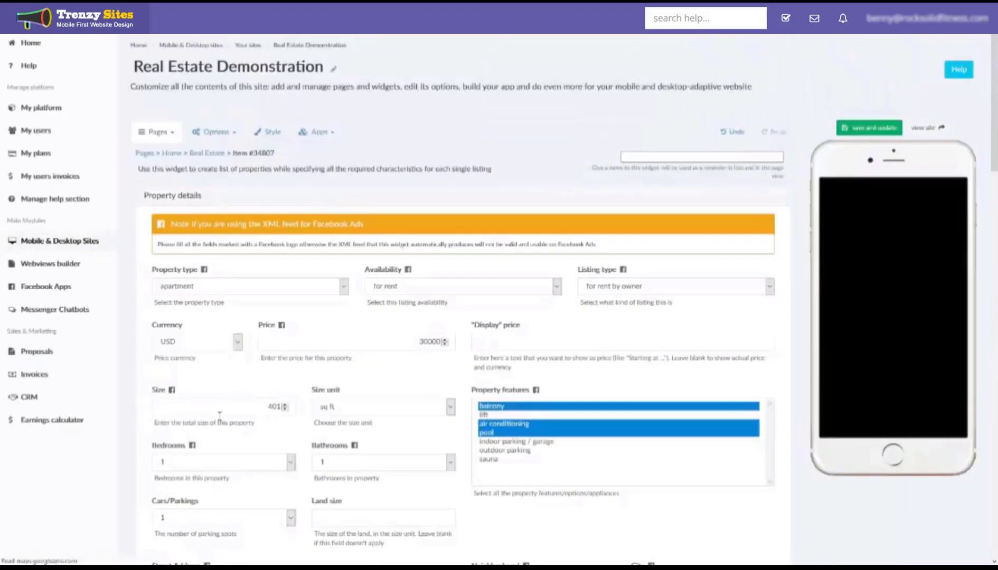
Step: Enter "Property For Rent" as the listing's main title and "Info" as its main text
scroll(428, 377, down, 8)
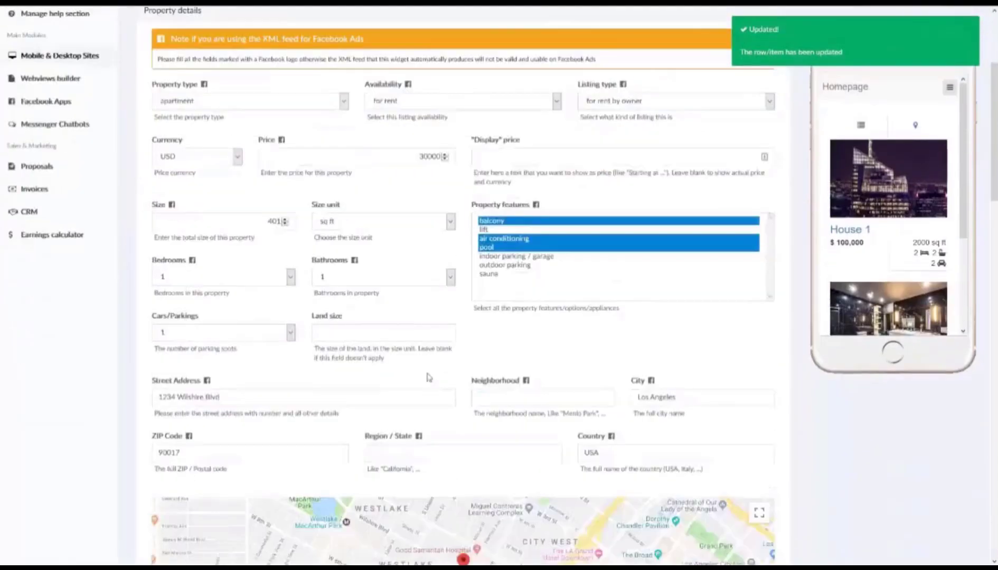
scroll(377, 406, down, 3)
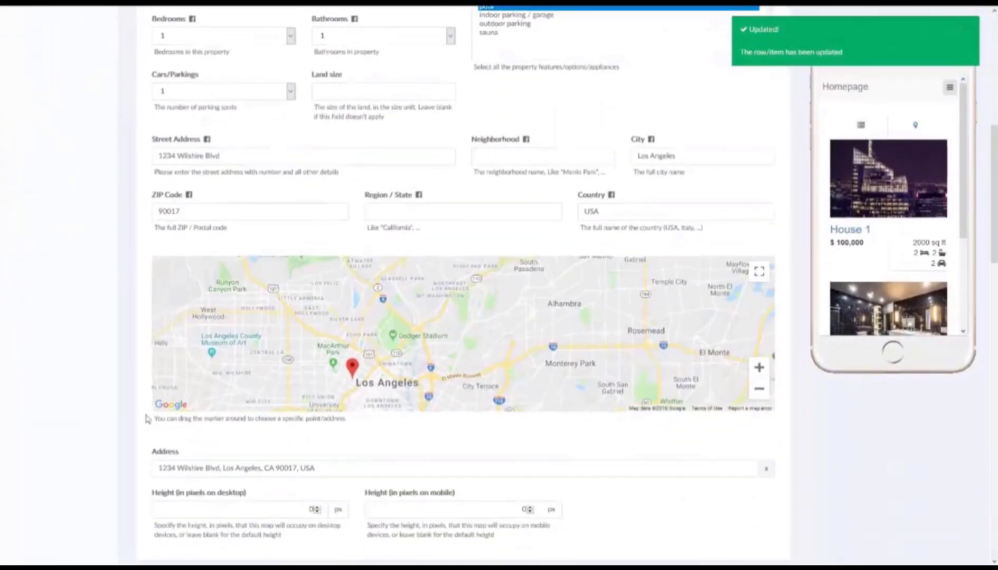
scroll(148, 419, down, 4)
scroll(147, 418, down, 4)
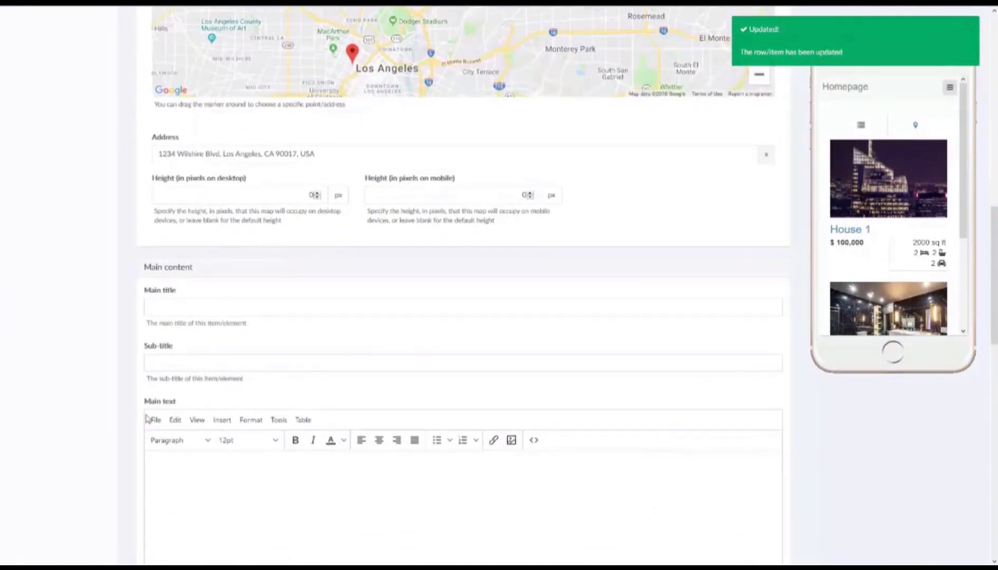
click(232, 260)
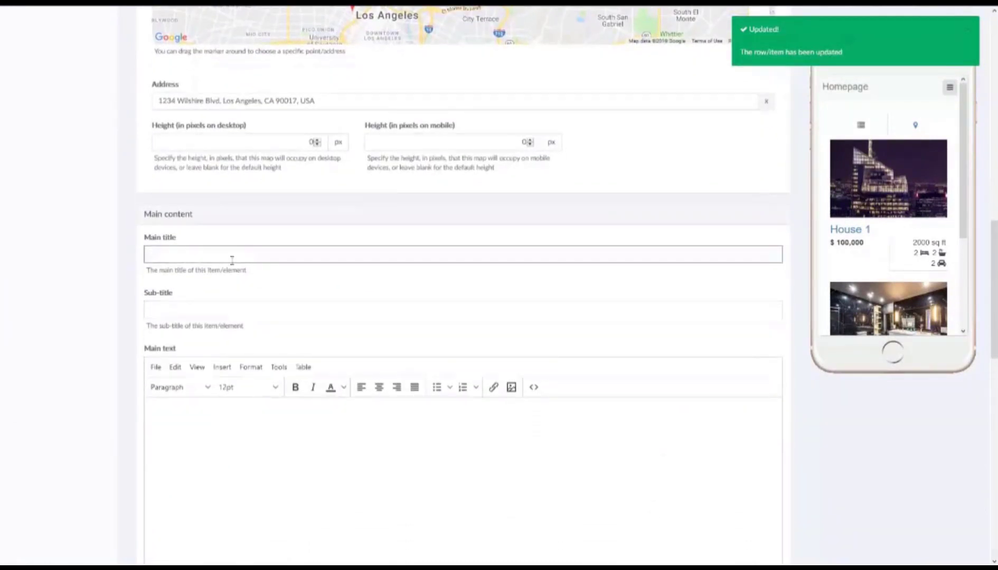
text(Property For Rent)
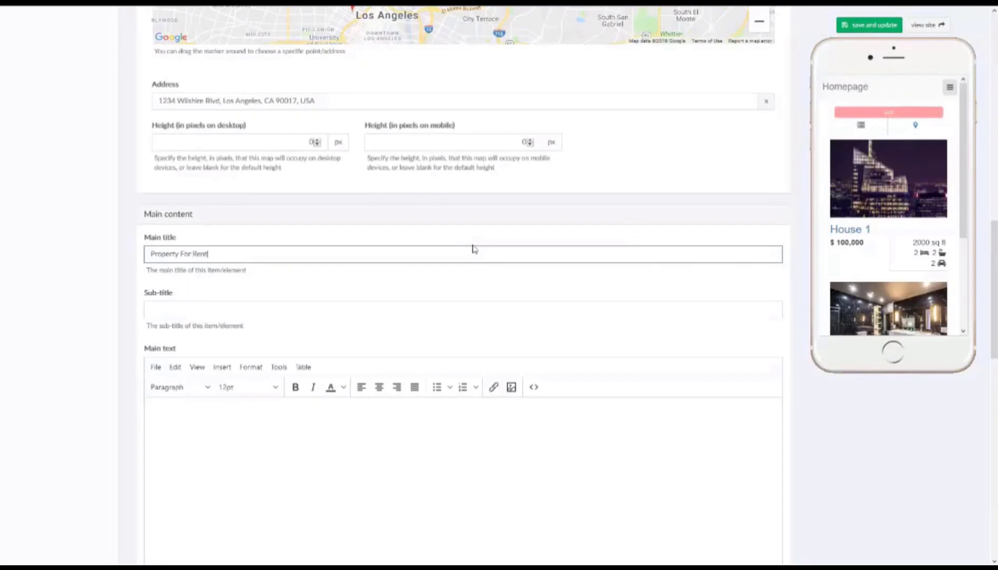
click(426, 485)
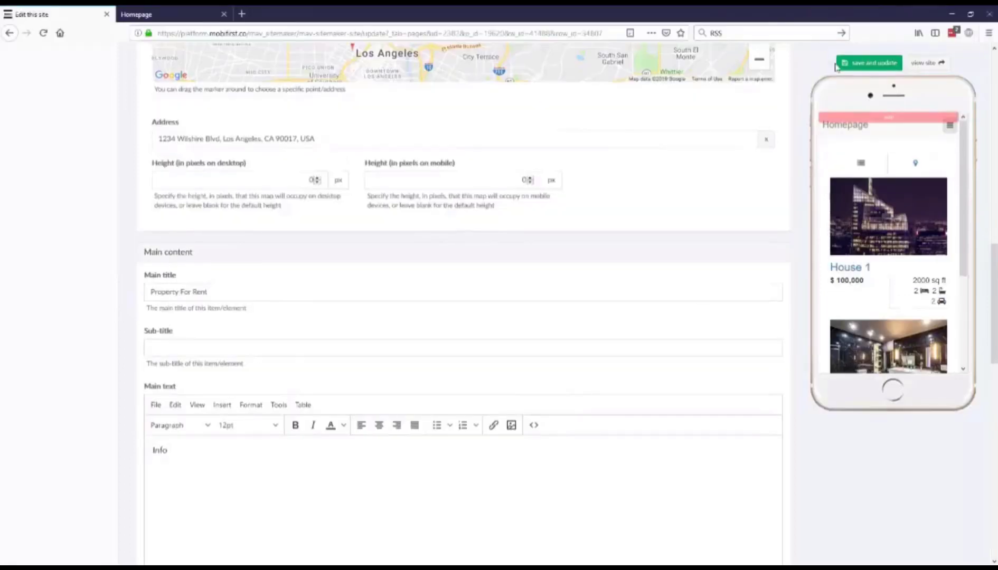
Step: Save the listing and check the Property For Rent details and map in the phone preview, closing the detail view
click(866, 63)
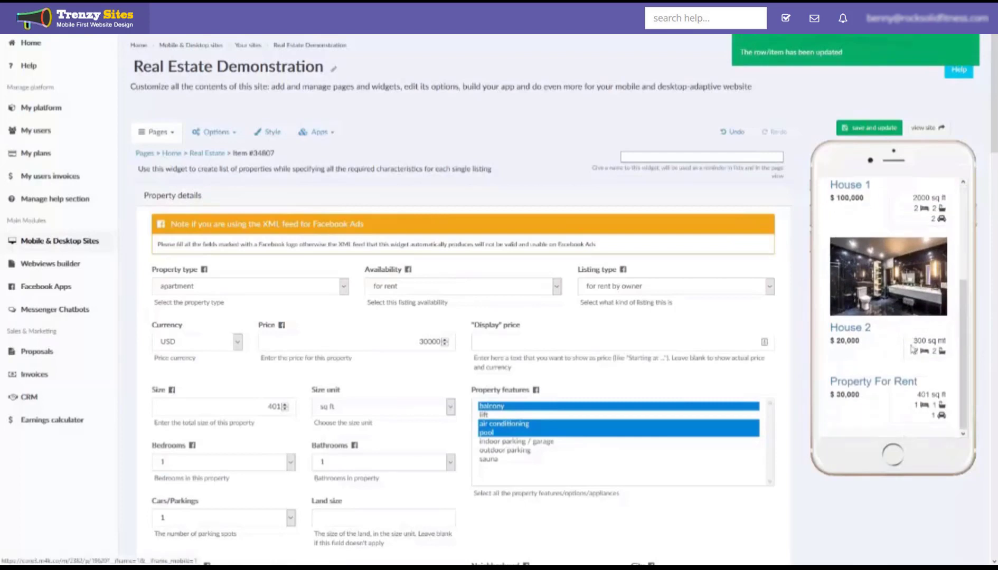
click(881, 385)
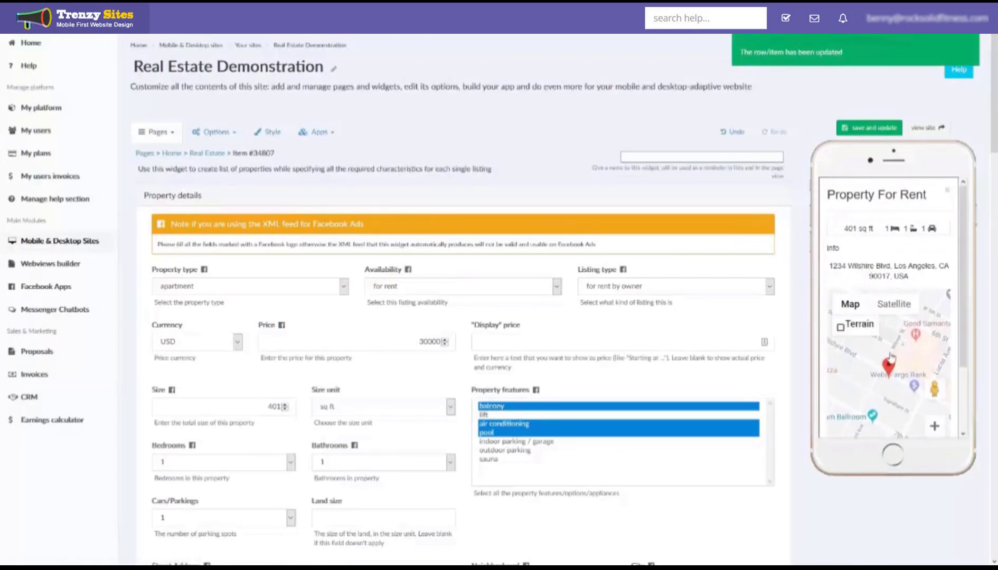
double_click(840, 249)
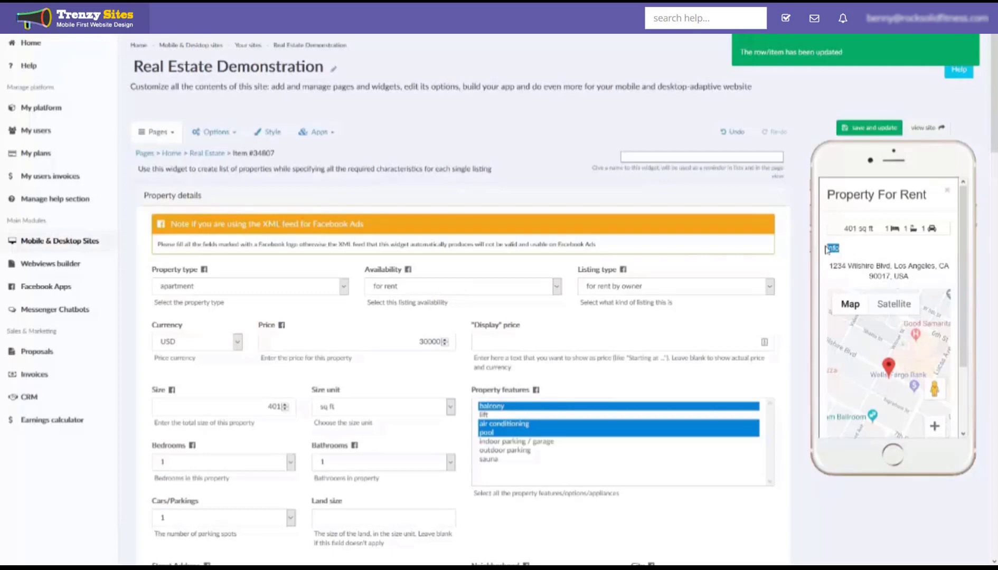
click(948, 190)
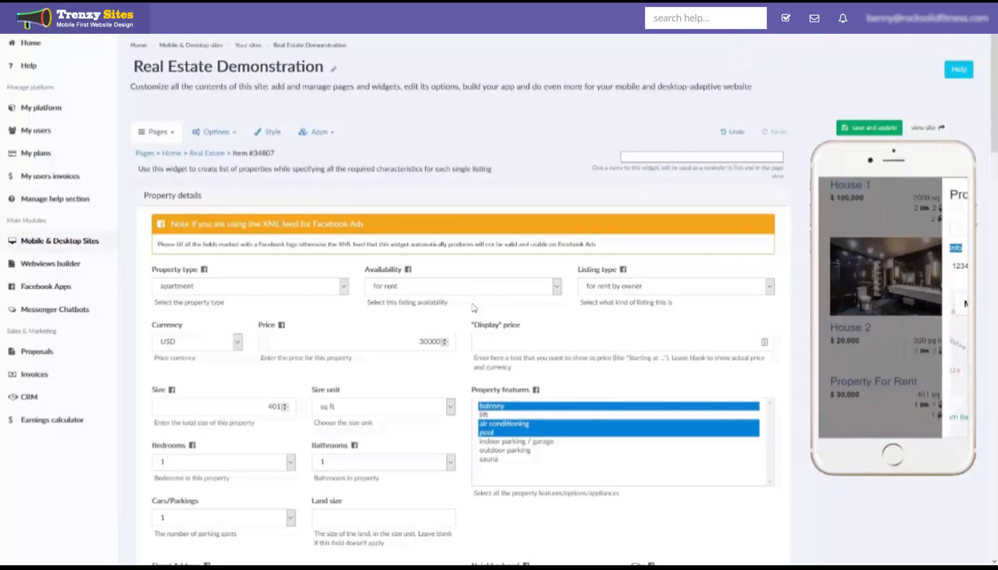
Step: Add the indoor swimming pool image from the Apartment category of the Global Media Library to the listing and save it
scroll(538, 310, down, 1)
scroll(538, 309, down, 12)
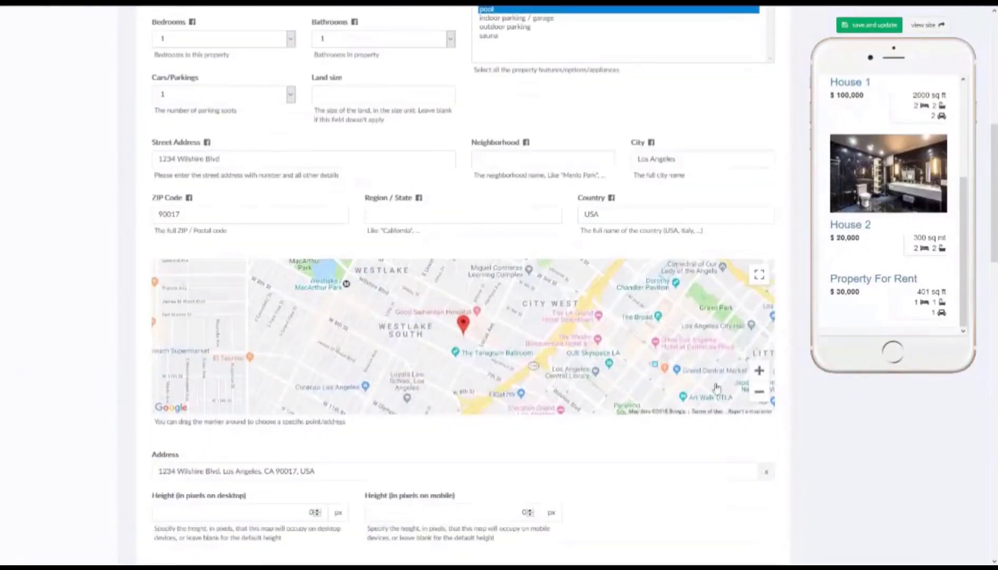
scroll(820, 423, down, 8)
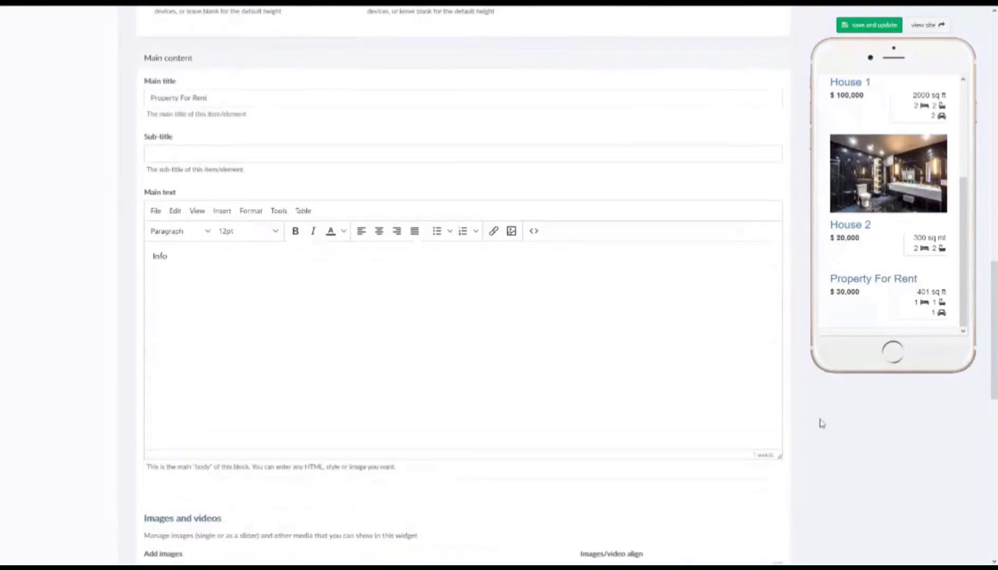
scroll(822, 423, down, 1)
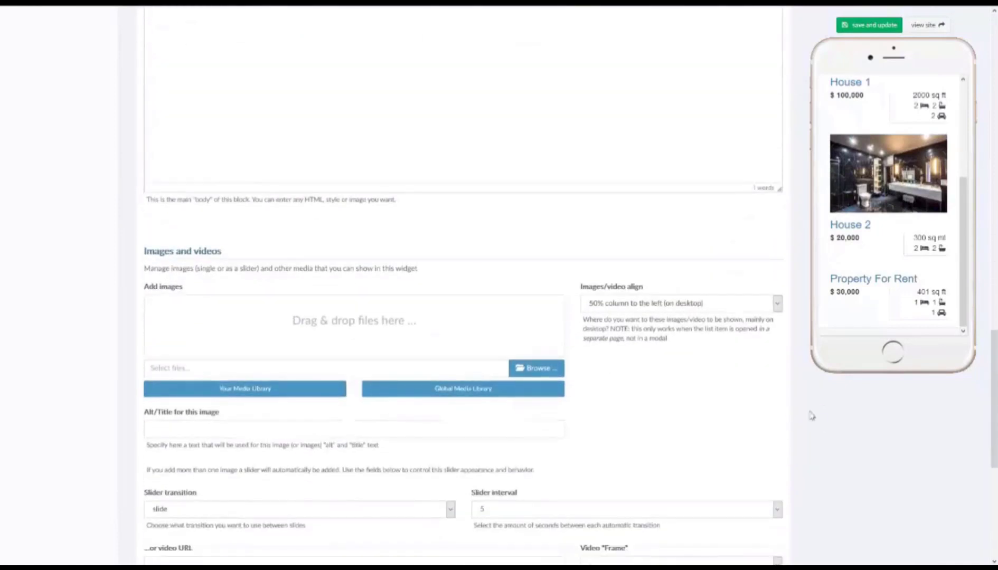
click(480, 394)
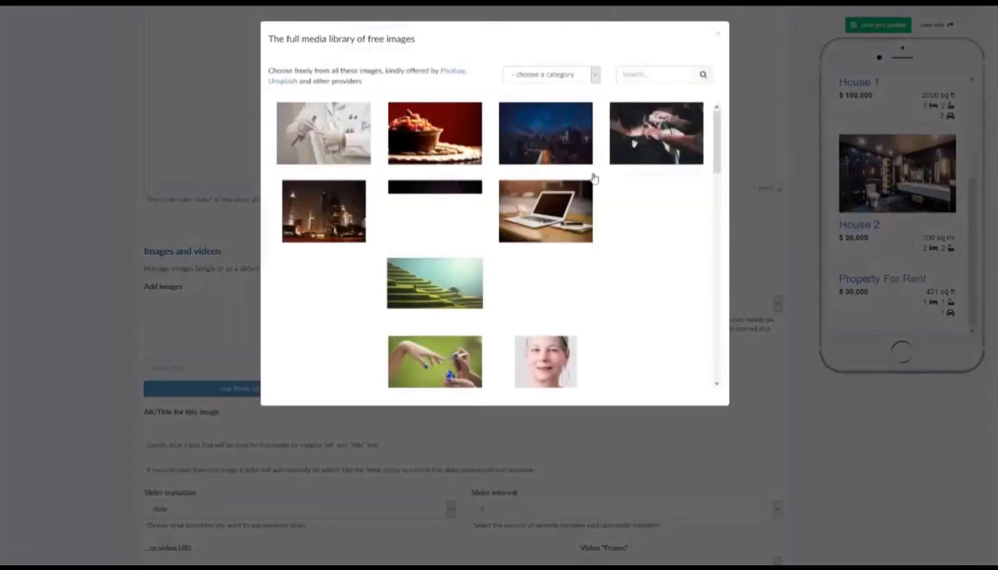
click(582, 74)
click(563, 101)
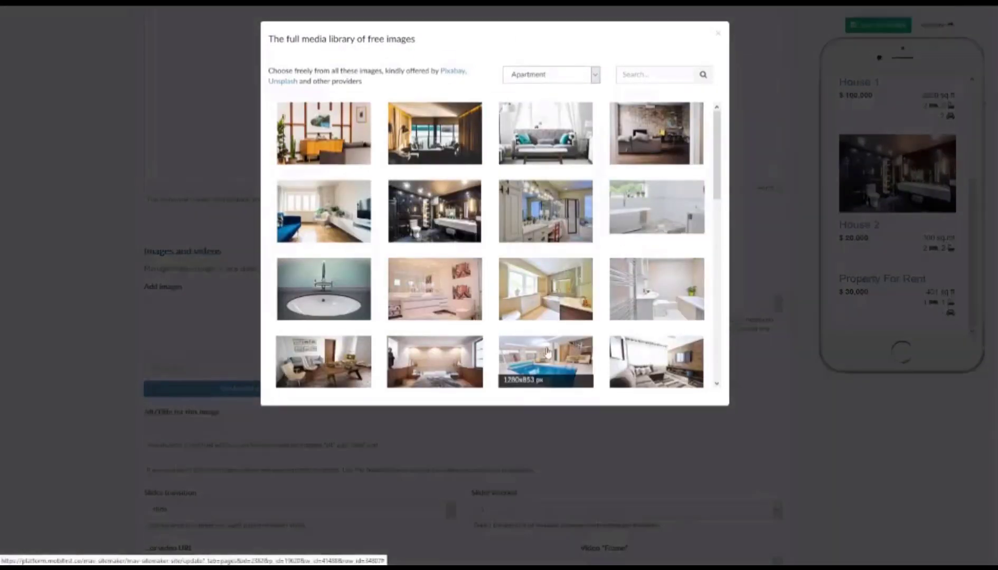
click(548, 353)
click(631, 299)
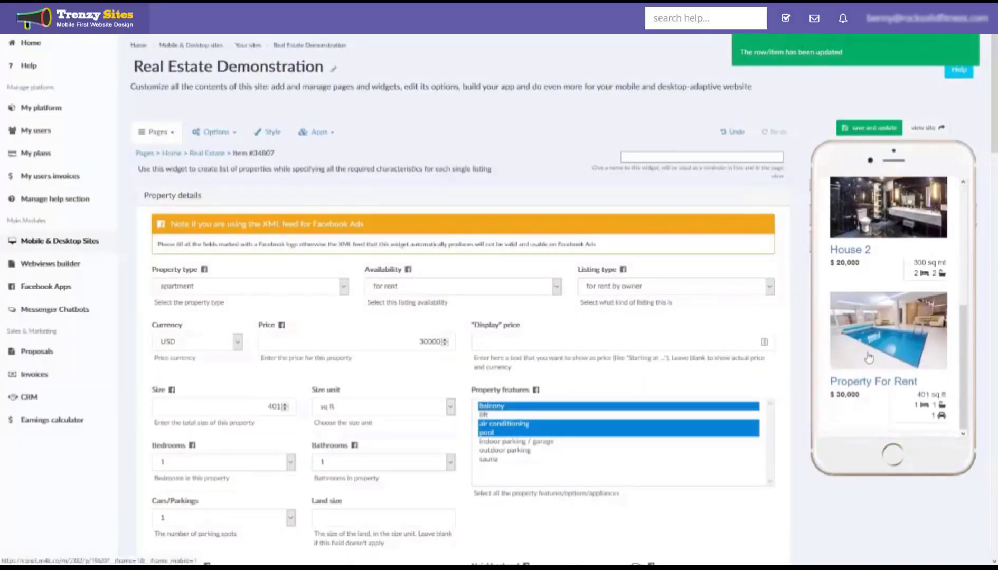
Step: Add a new button to the listing to check the available link types, and remove the button again
scroll(674, 319, down, 8)
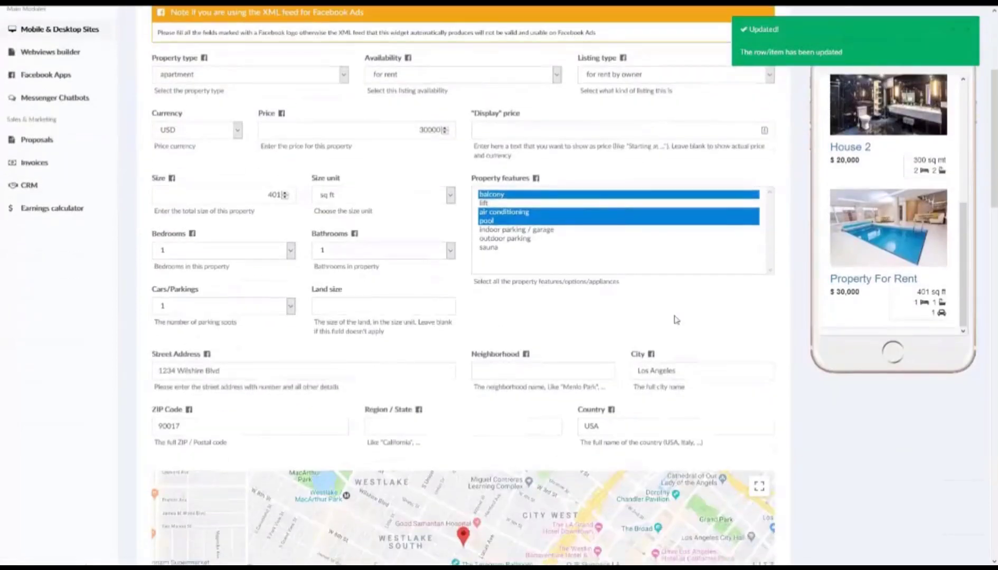
scroll(660, 388, down, 8)
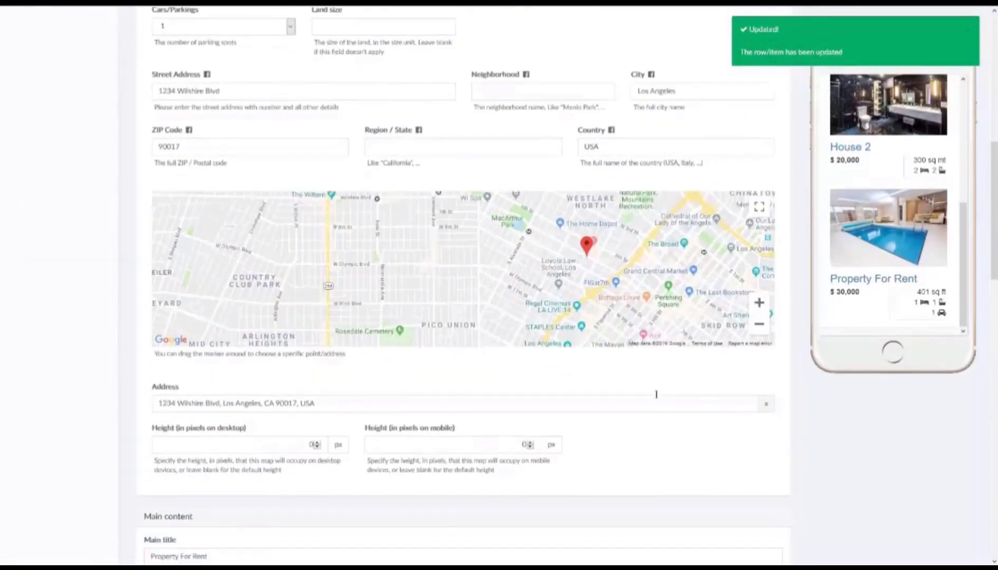
scroll(617, 382, down, 10)
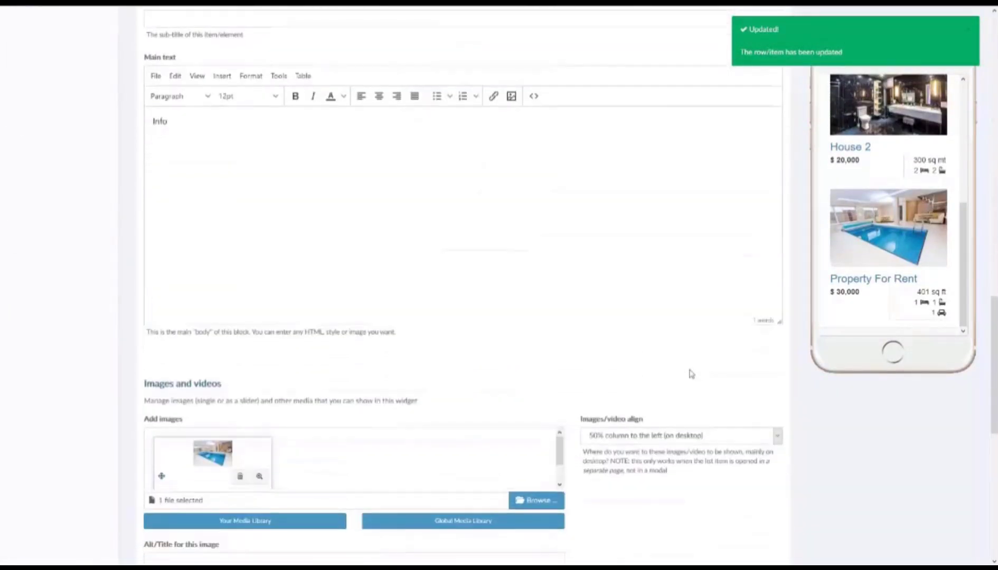
scroll(754, 389, down, 3)
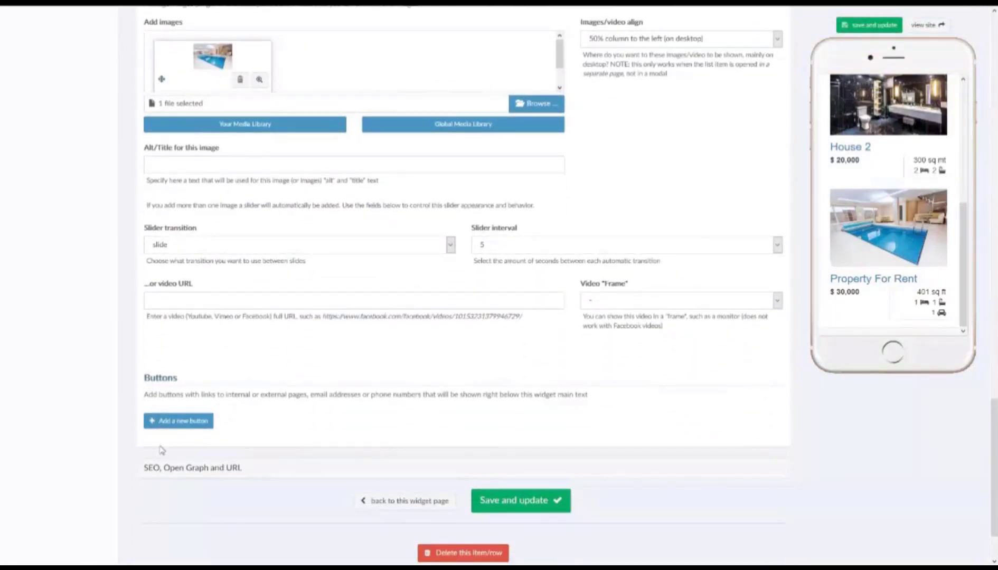
click(168, 423)
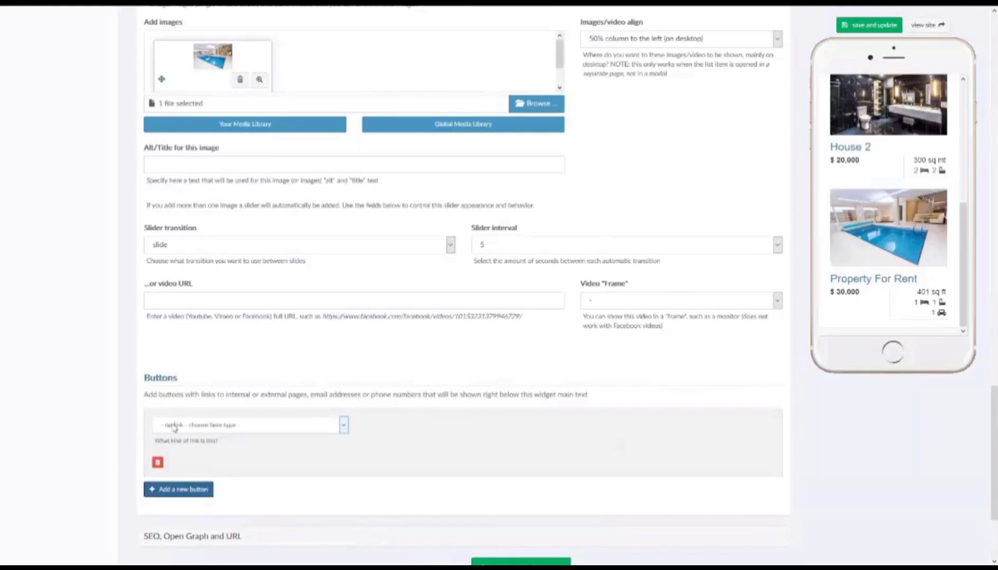
click(178, 427)
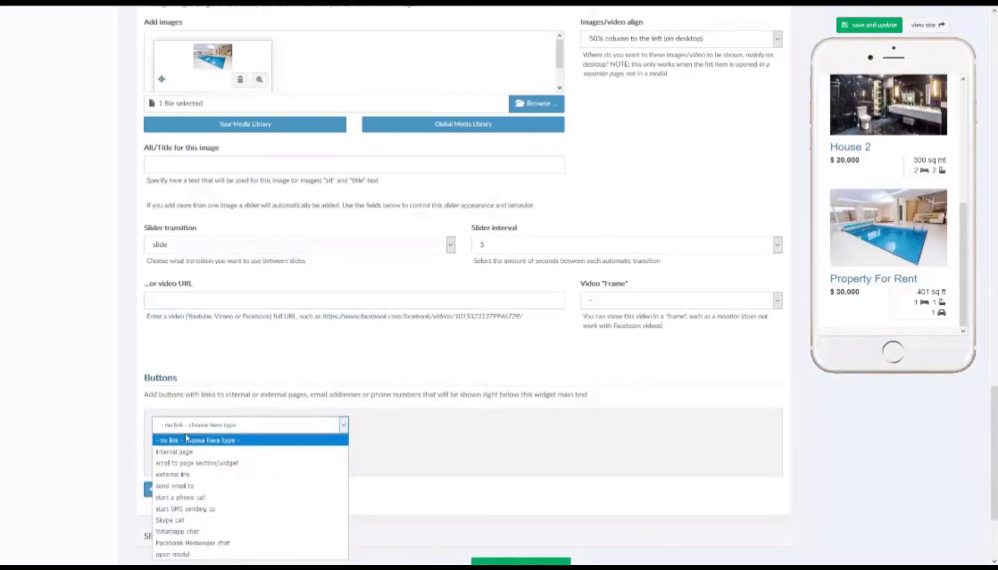
click(186, 439)
click(157, 462)
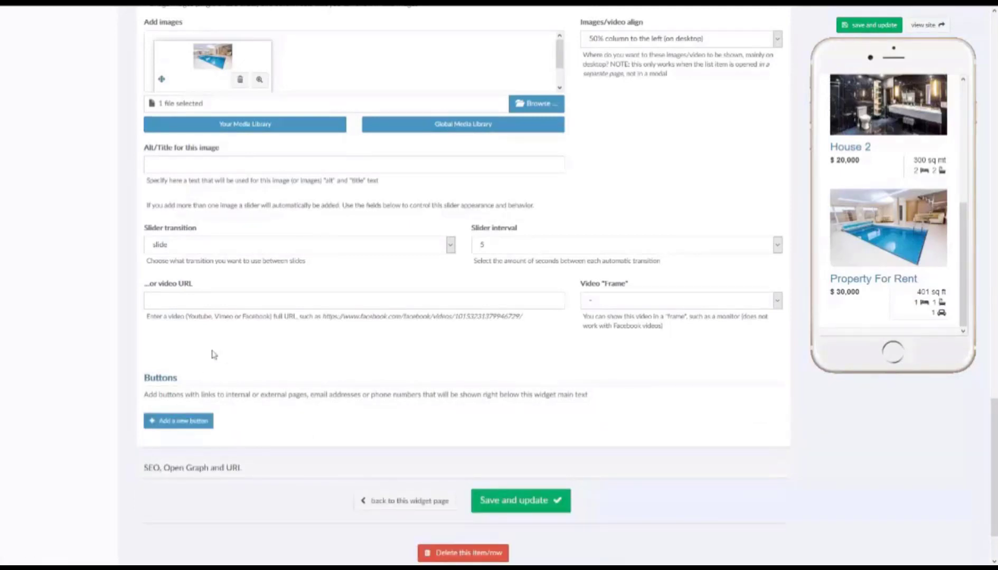
Step: Review the listing's image section, main title and text, map address and property details
scroll(322, 379, up, 5)
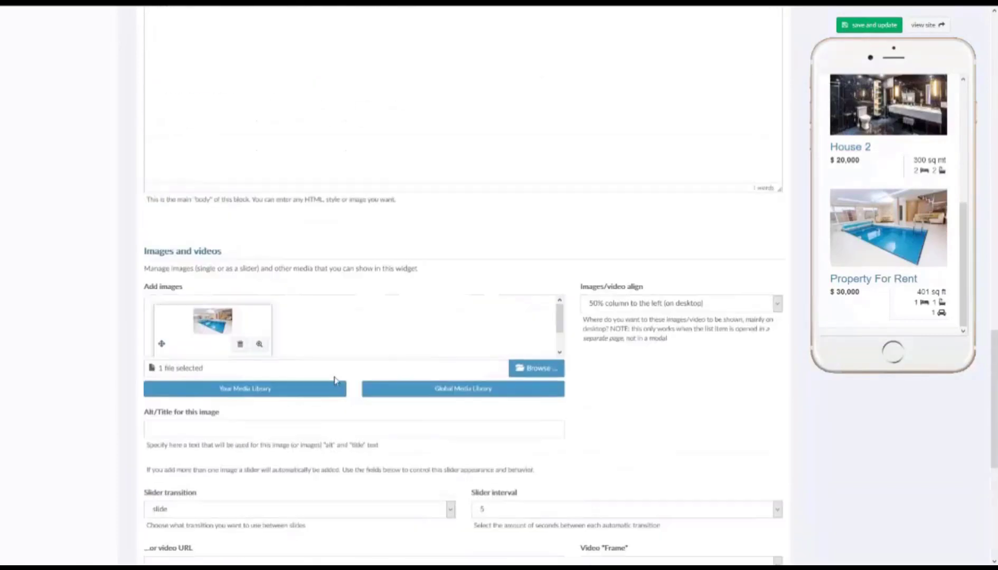
scroll(334, 379, up, 5)
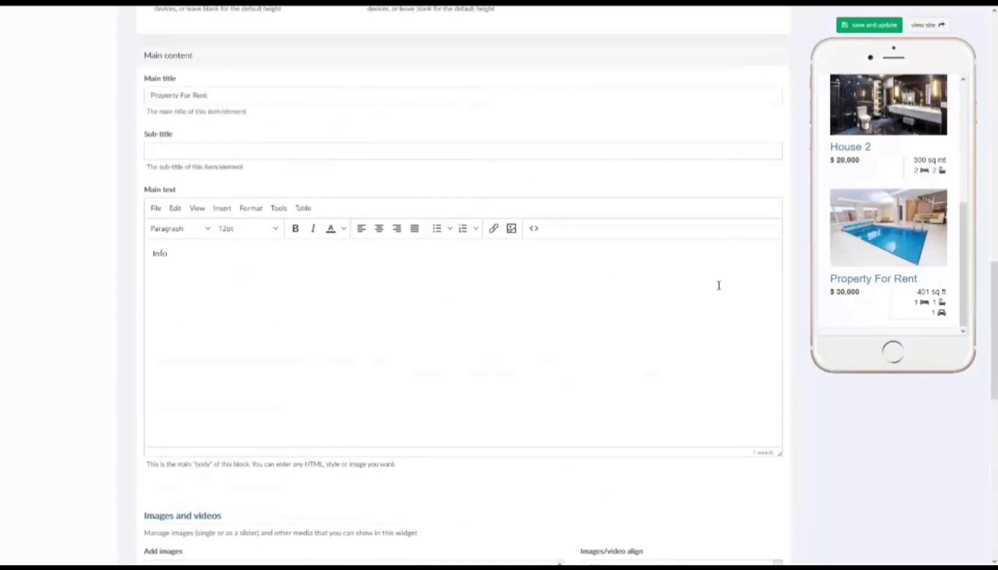
scroll(423, 319, up, 3)
click(238, 252)
triple_click(184, 255)
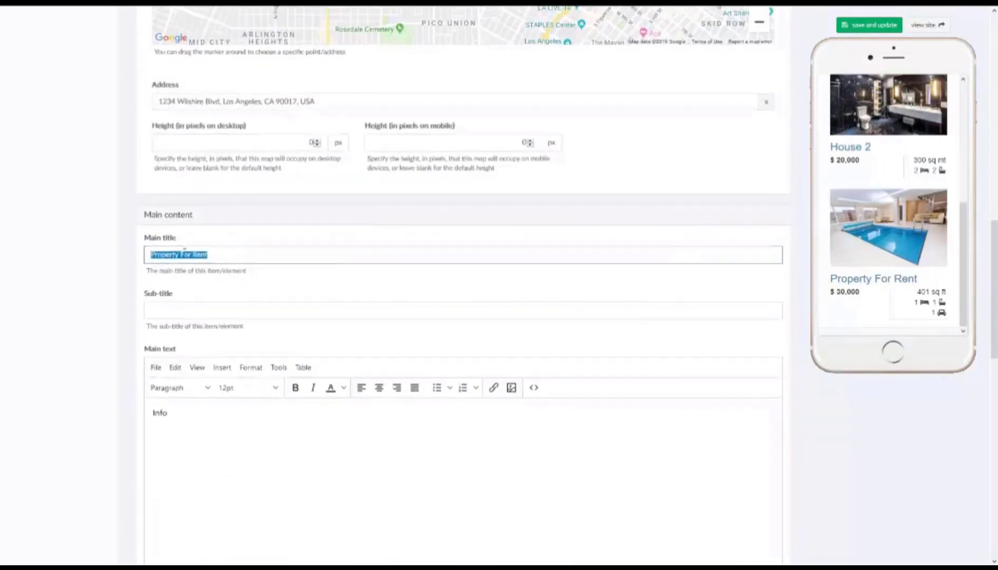
scroll(184, 252, up, 10)
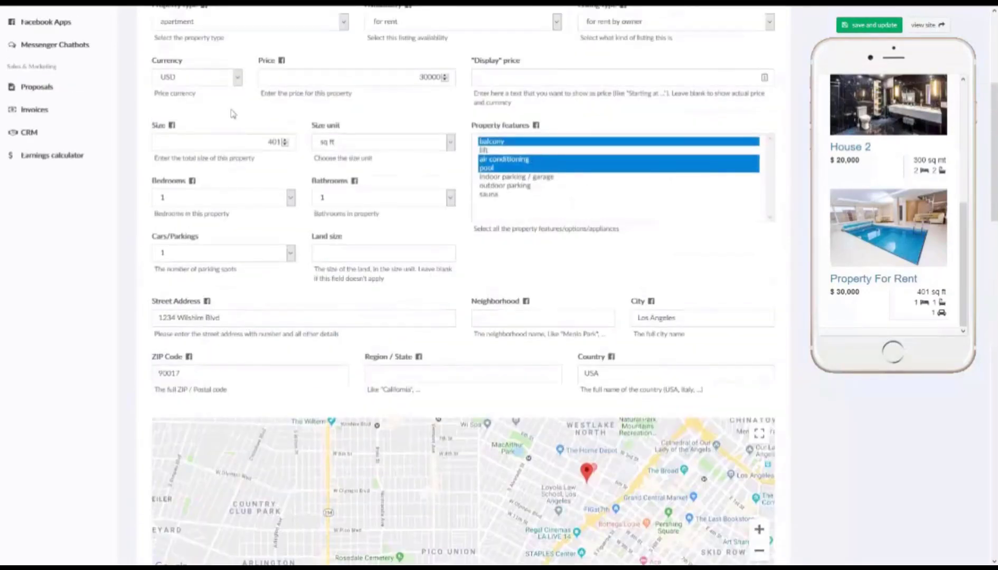
scroll(234, 113, up, 2)
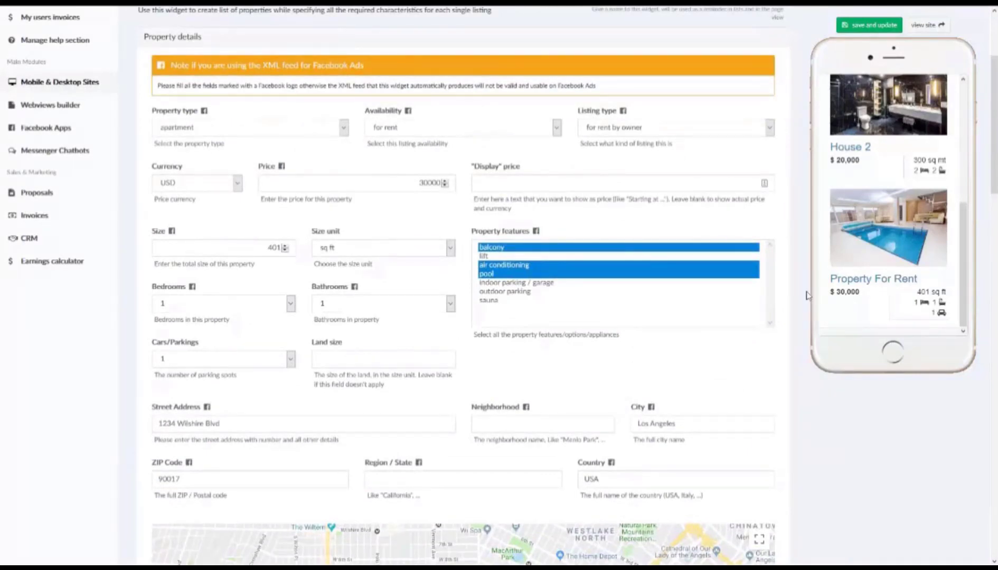
scroll(733, 396, down, 8)
Step: Save the listing and return to the Real Estate widget's page with its list items
click(865, 25)
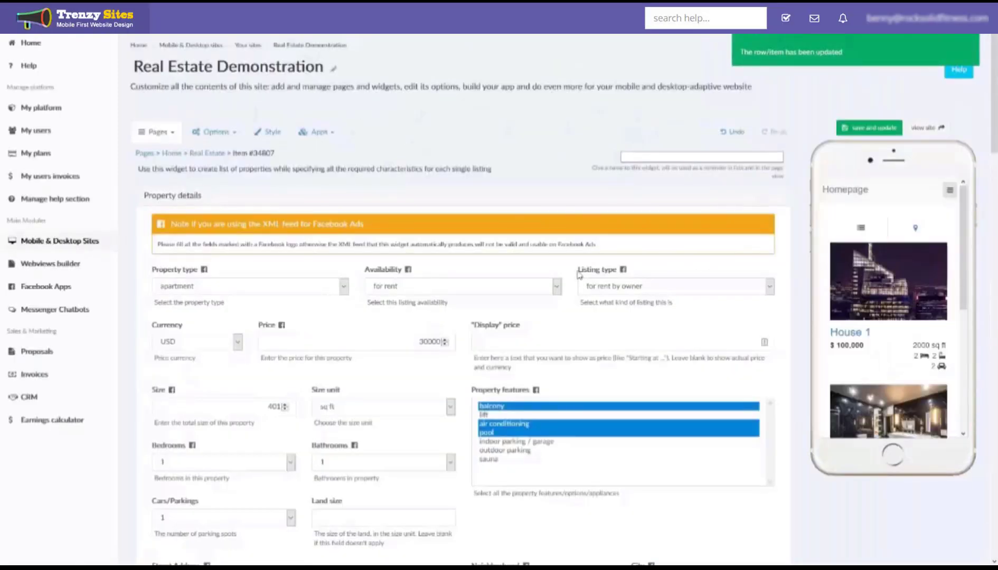
click(201, 157)
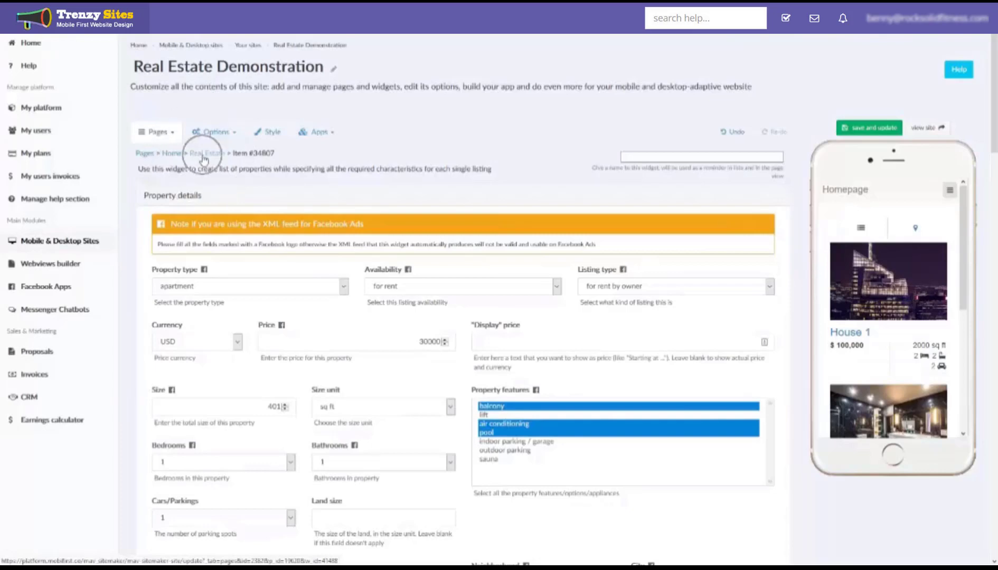
scroll(34, 384, down, 20)
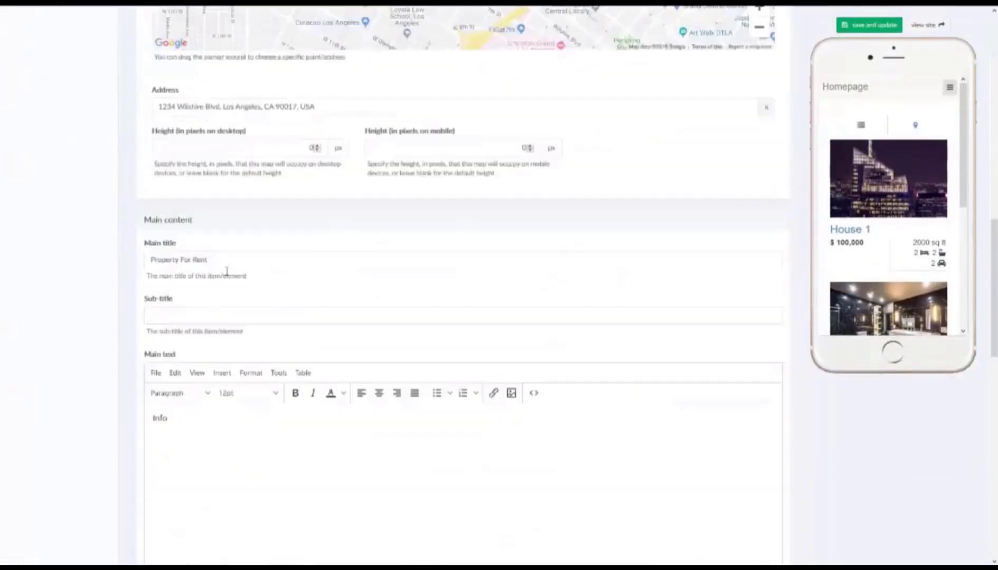
click(400, 431)
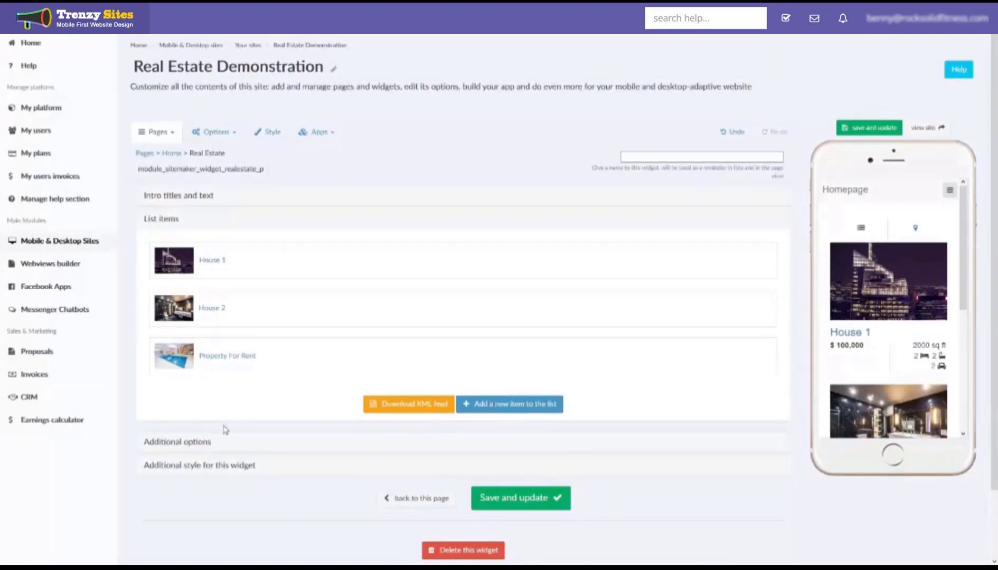
Step: Examine the widget's additional options and the Desktop space and Margins choices in its additional style settings
click(197, 442)
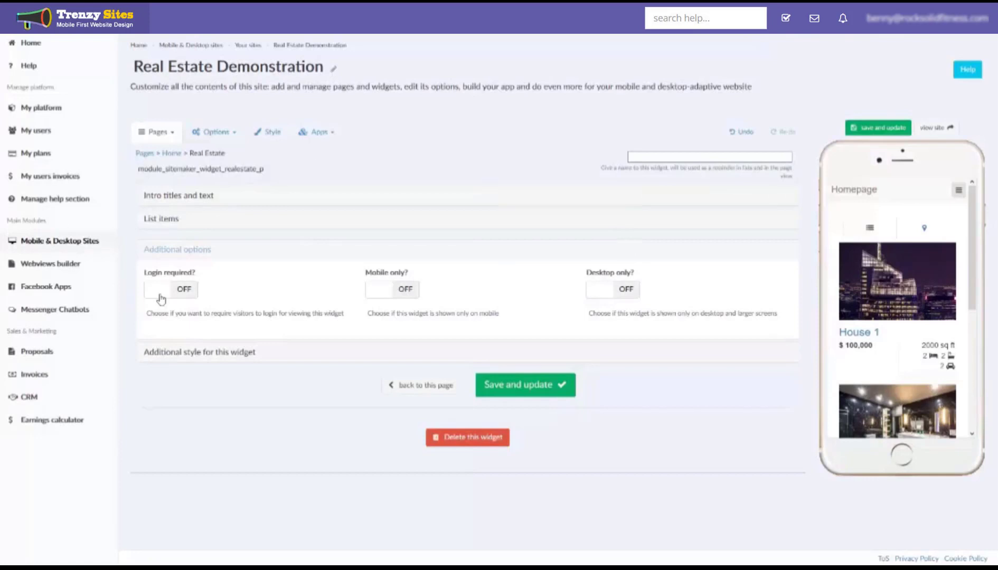
click(173, 354)
scroll(189, 349, down, 1)
scroll(190, 349, down, 1)
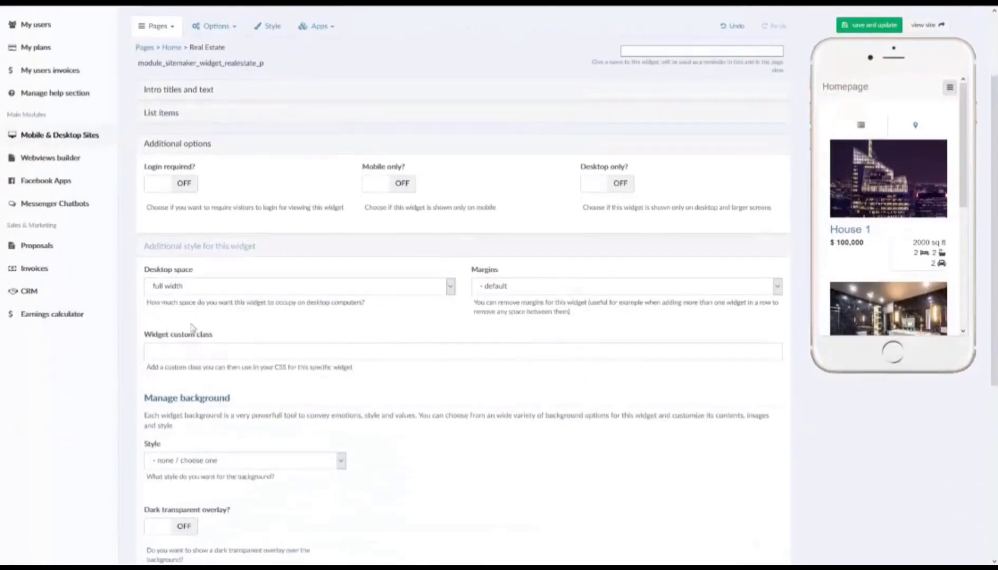
click(215, 290)
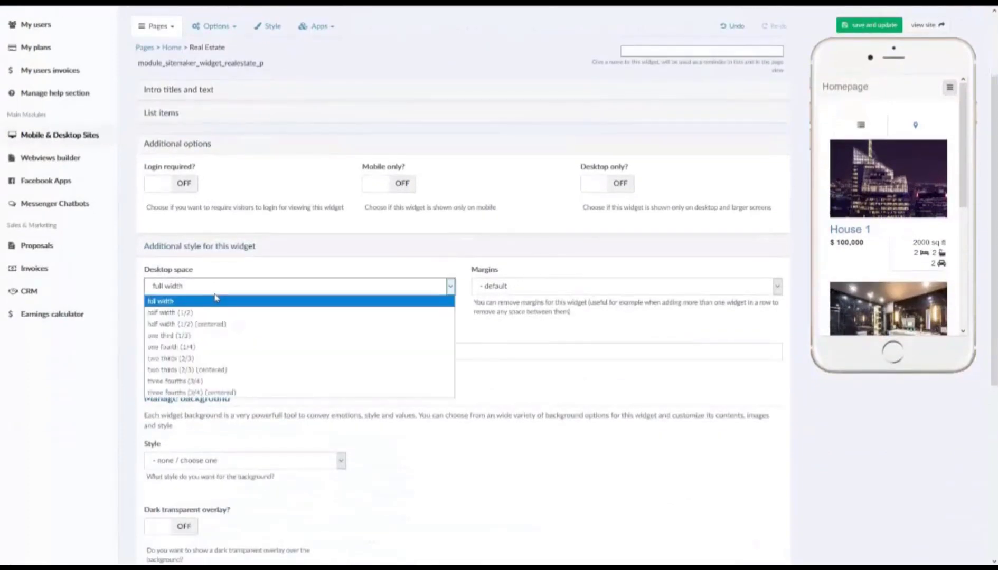
click(214, 297)
click(500, 287)
Step: Look over the widget's custom class, background and animation settings, and collapse the additional style section
scroll(369, 317, down, 1)
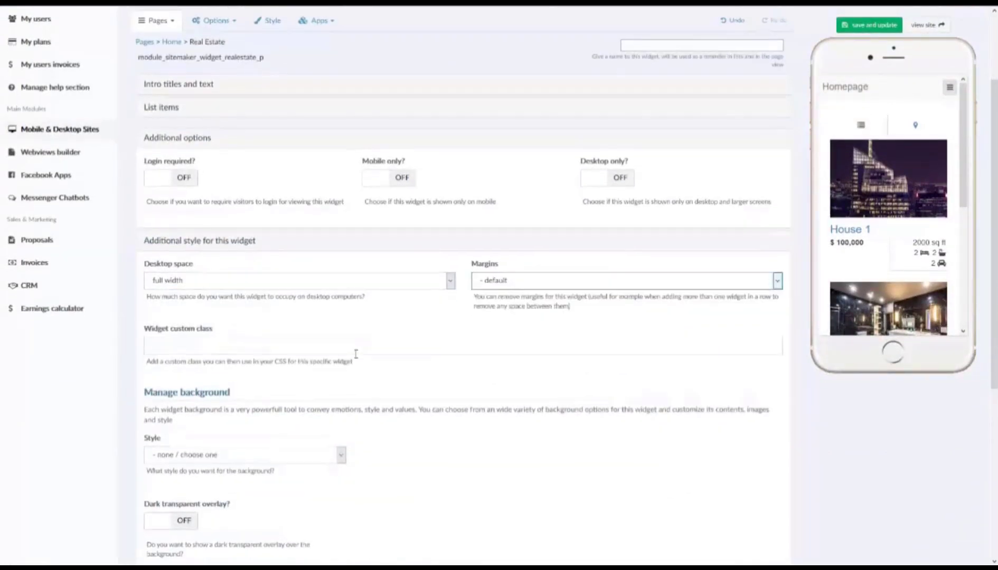
click(296, 302)
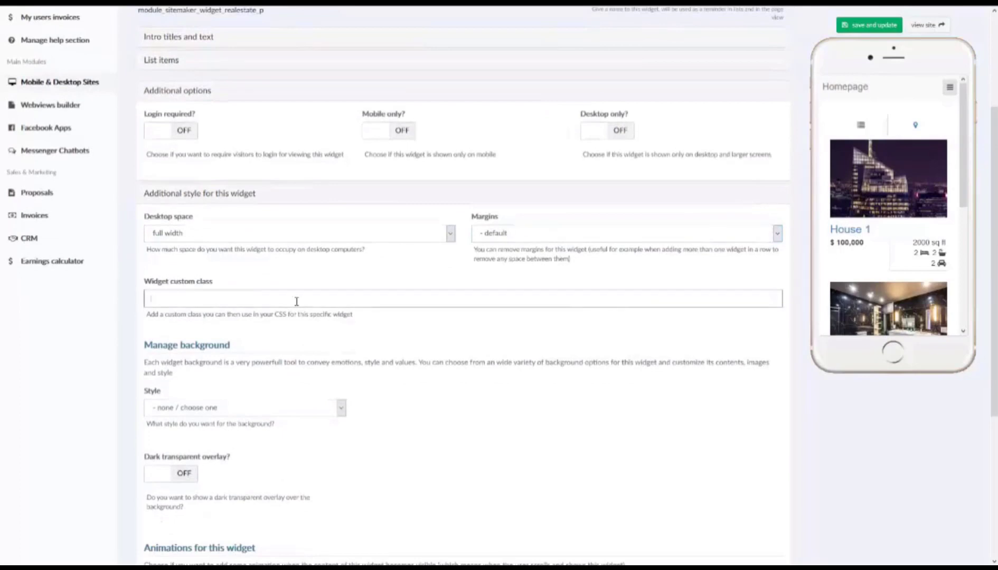
scroll(296, 301, down, 1)
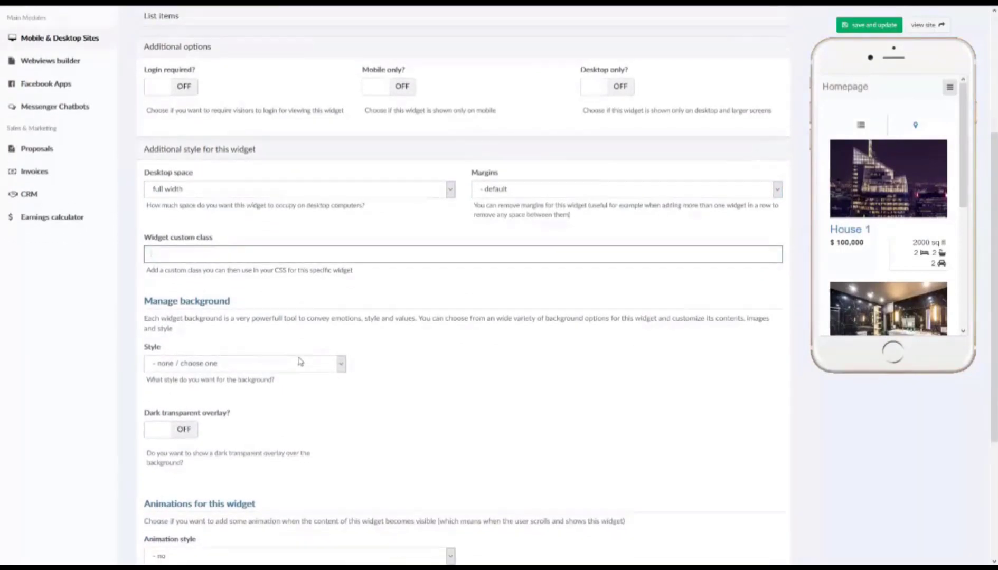
scroll(299, 361, down, 3)
scroll(299, 361, up, 6)
click(228, 355)
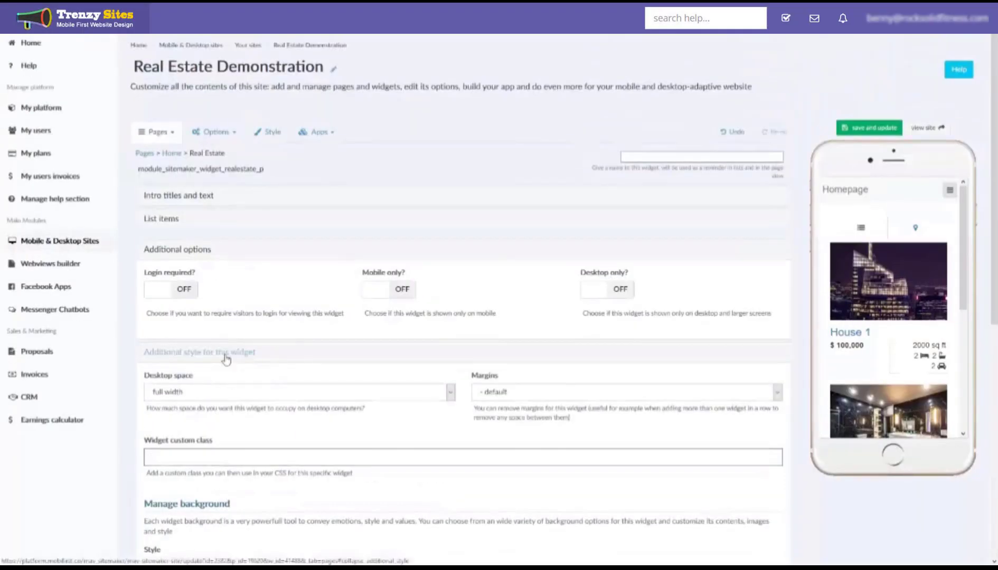
Step: Open House 1 in the phone preview, look over its image, details and description, and return to the listings
click(885, 323)
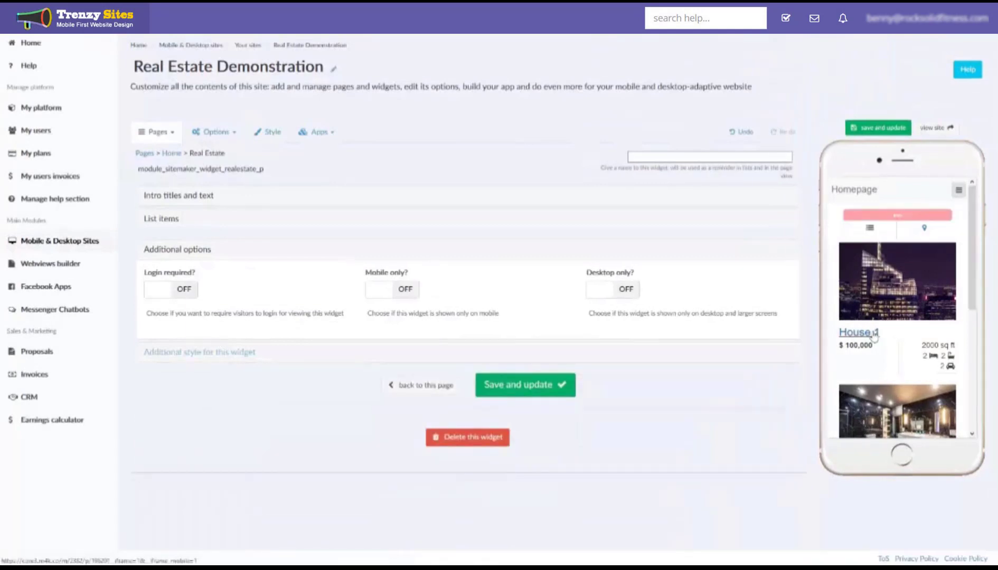
scroll(883, 266, down, 6)
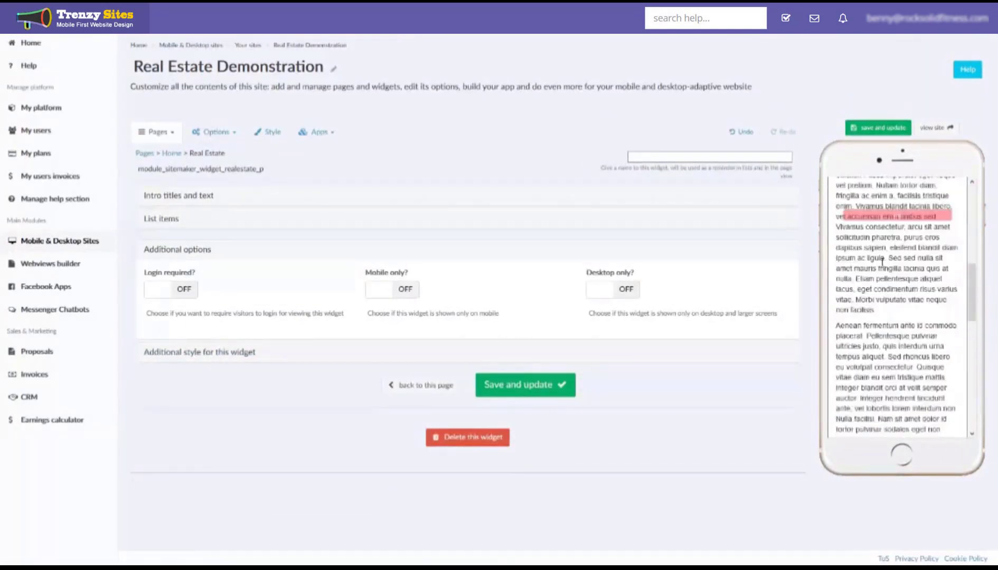
scroll(883, 323, up, 6)
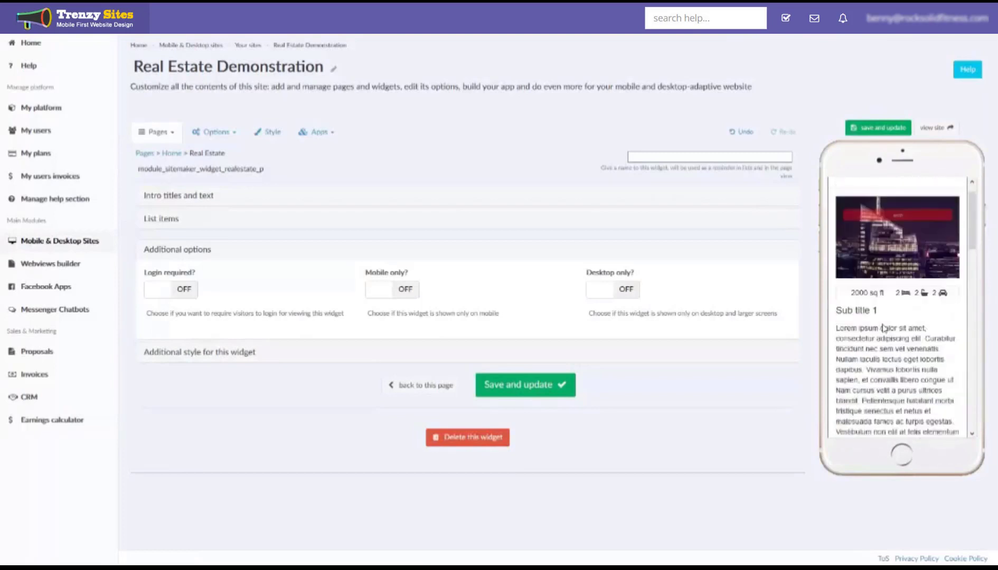
click(957, 193)
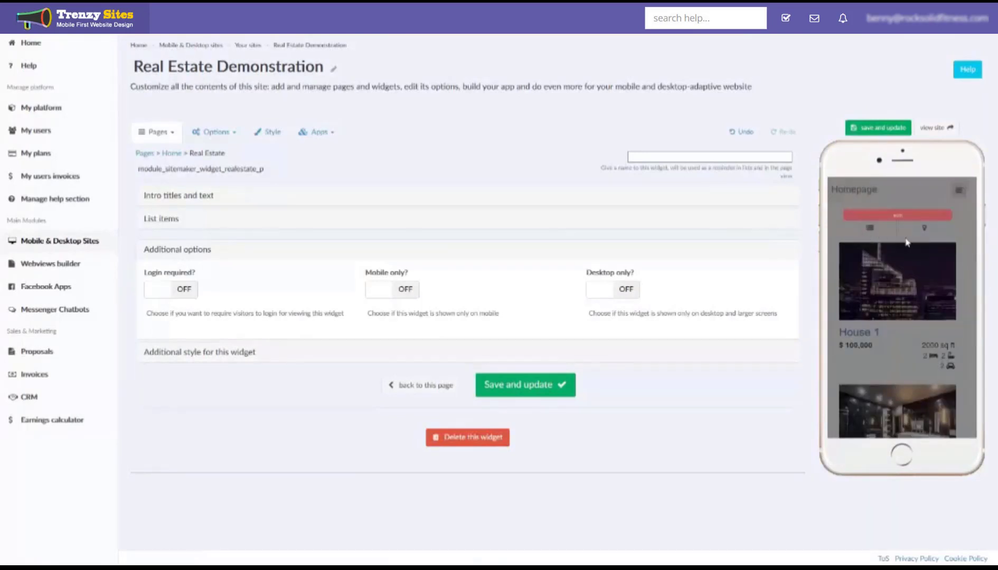
Step: Look at the widget's intro title fields and list items, and examine the XML feed of the listings
click(195, 196)
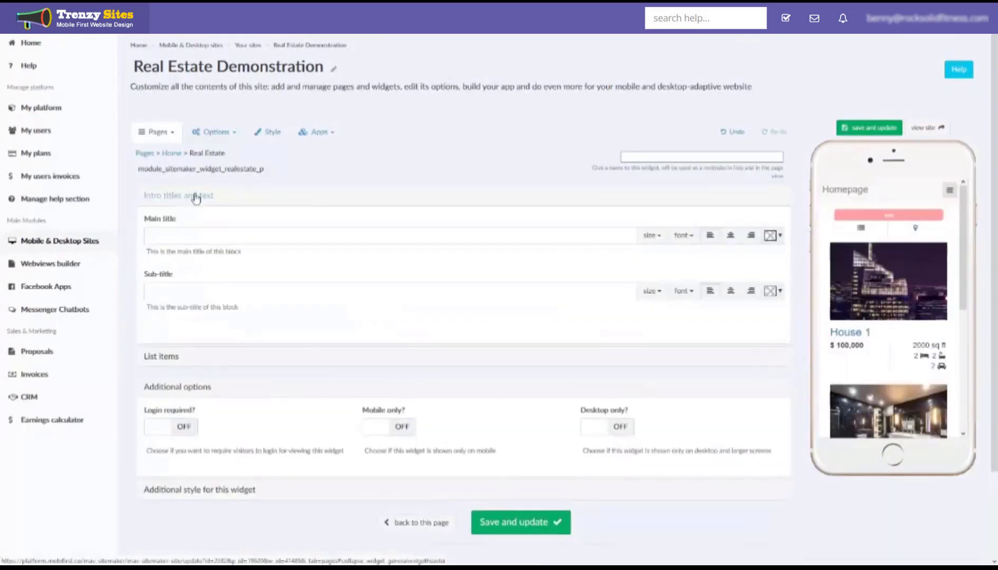
click(164, 354)
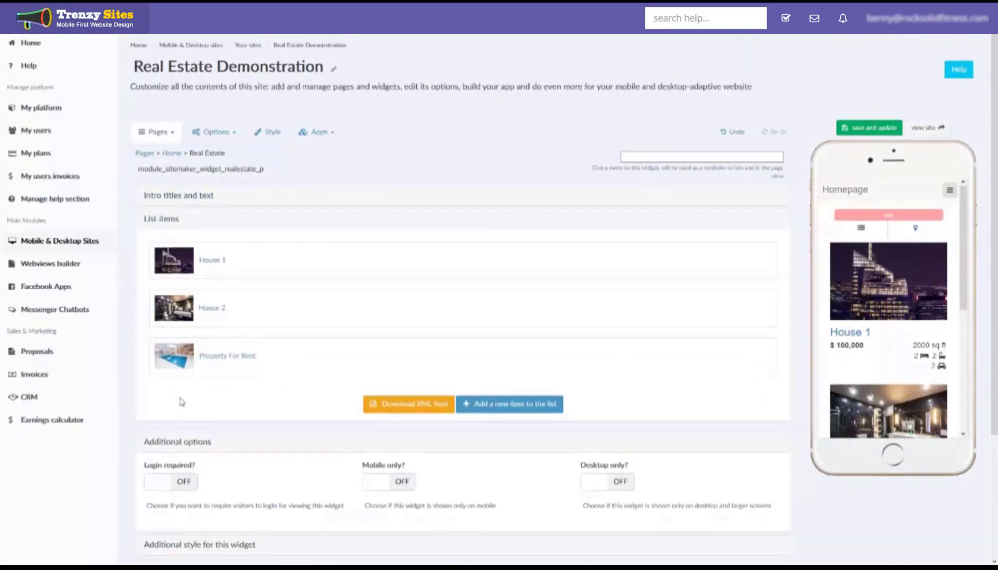
click(393, 405)
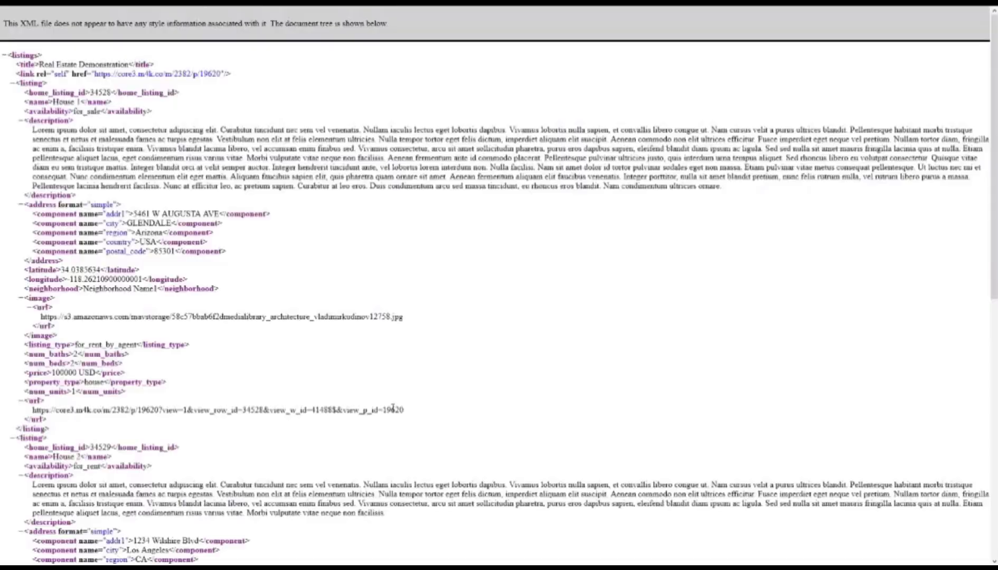
scroll(311, 296, down, 8)
scroll(310, 296, up, 8)
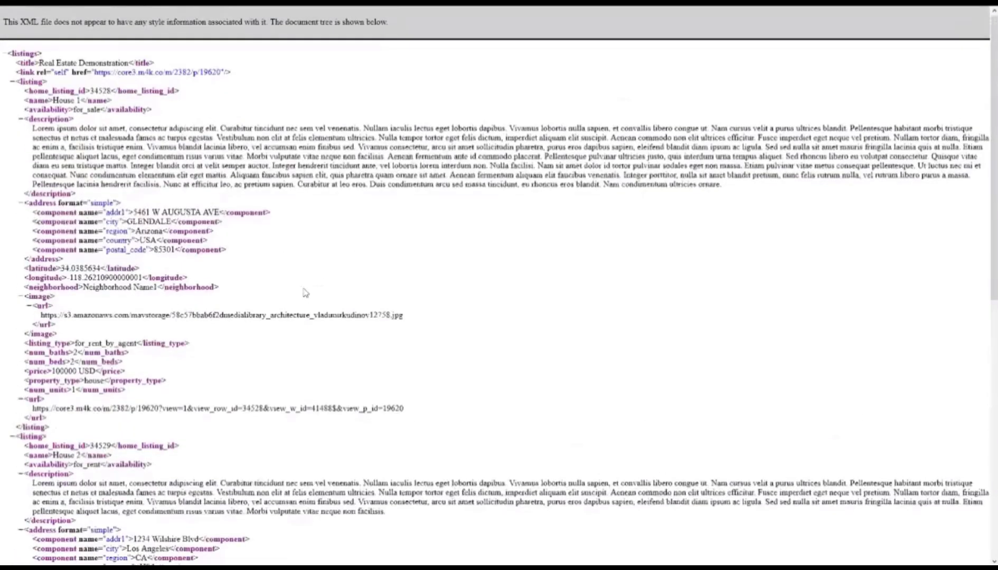
Step: Leave the XML feed for the widget's page and review House 2 and Property For Rent in the phone preview
click(1, 9)
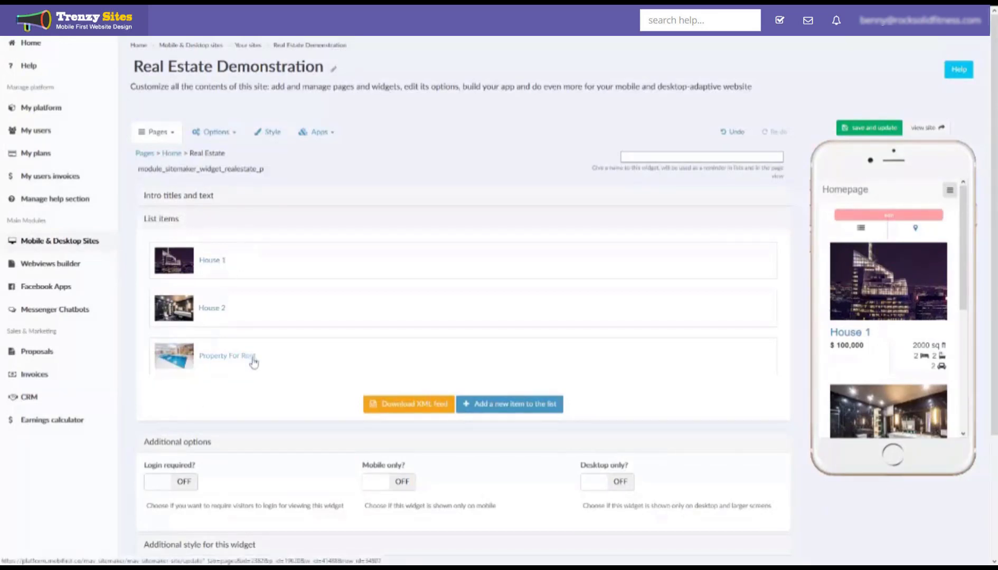
scroll(852, 298, down, 4)
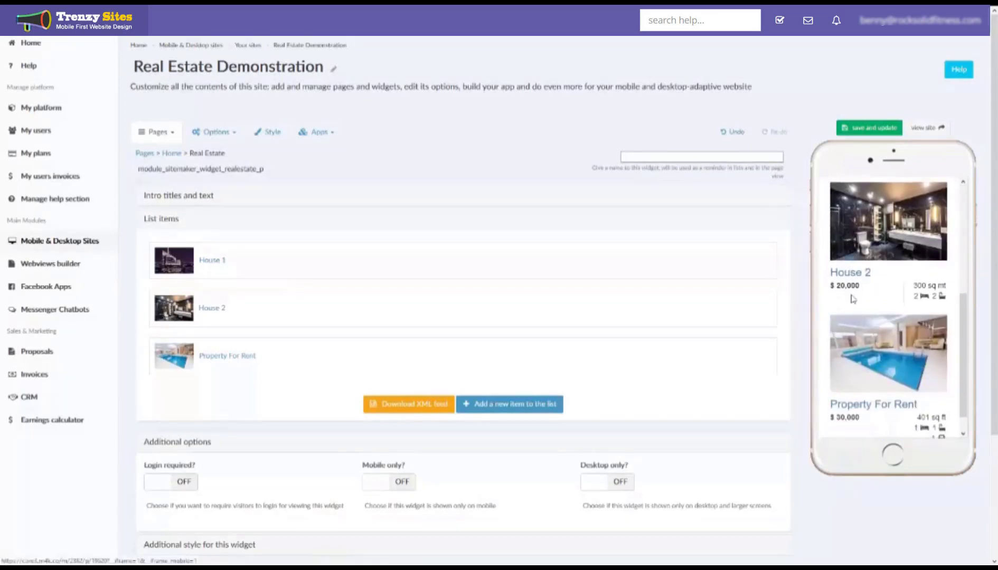
scroll(855, 306, down, 1)
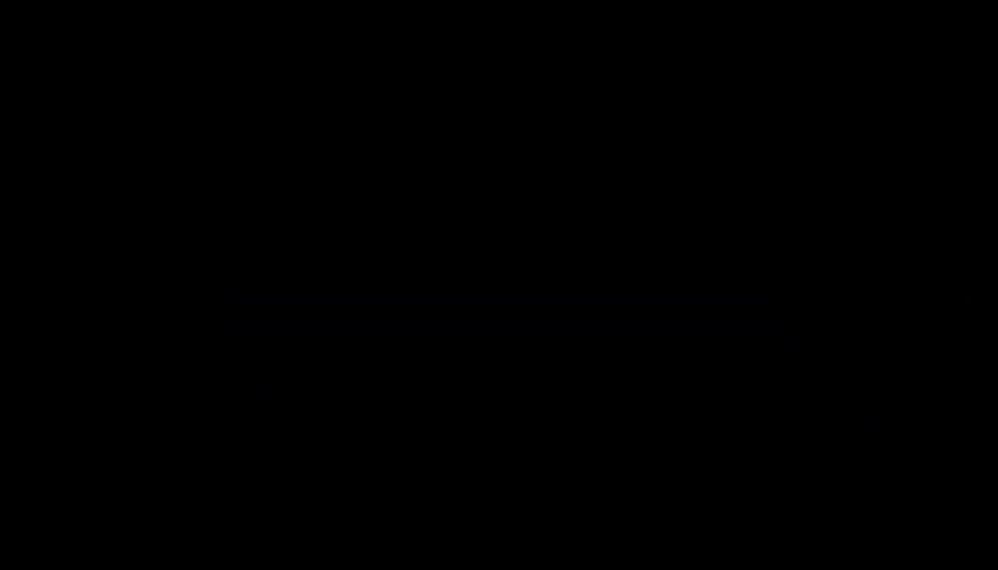